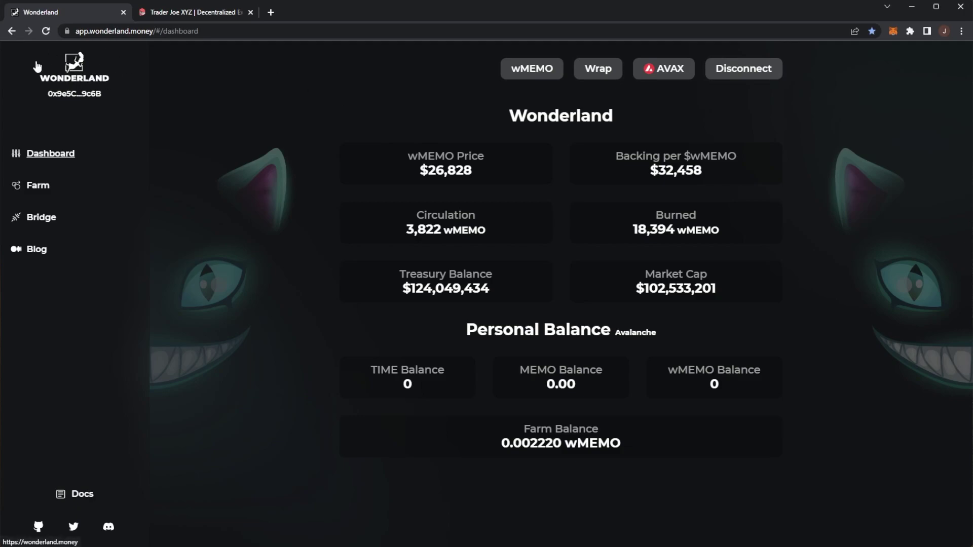
Check the wallet's current Avalanche token list in MetaMask
mouse_move(663, 69)
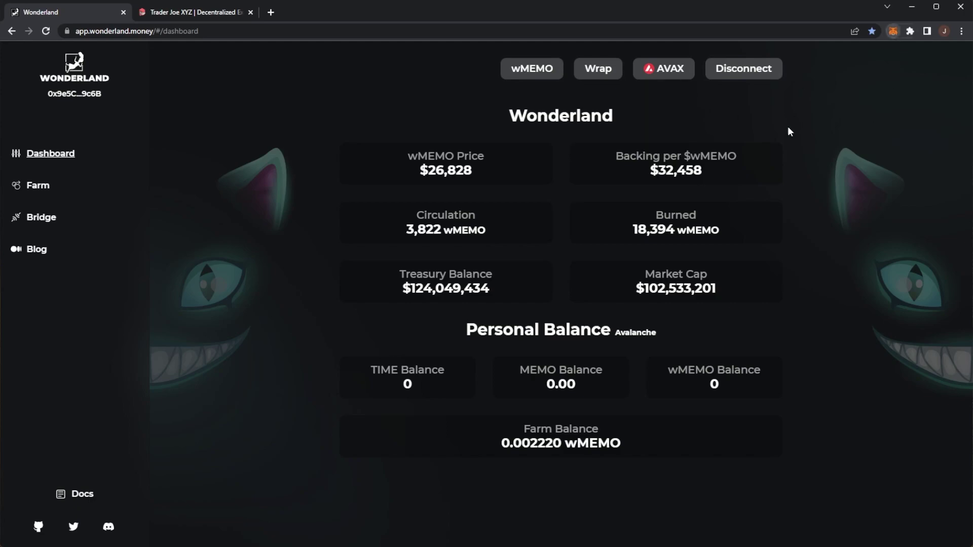
click(893, 31)
scroll(790, 243, down, 2)
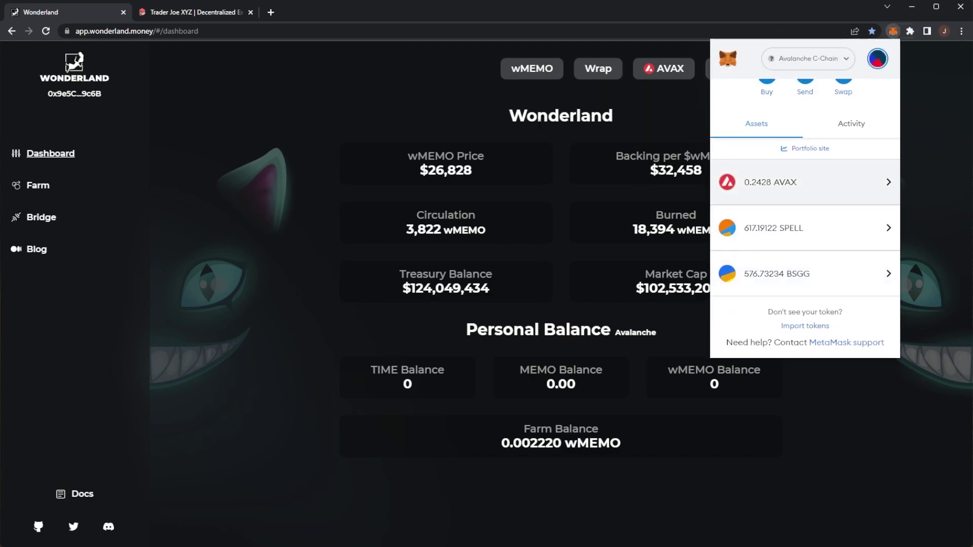
click(542, 123)
Add the TIME, MEMO and wMEMO tokens to the MetaMask wallet, approving each suggested token
mouse_move(522, 67)
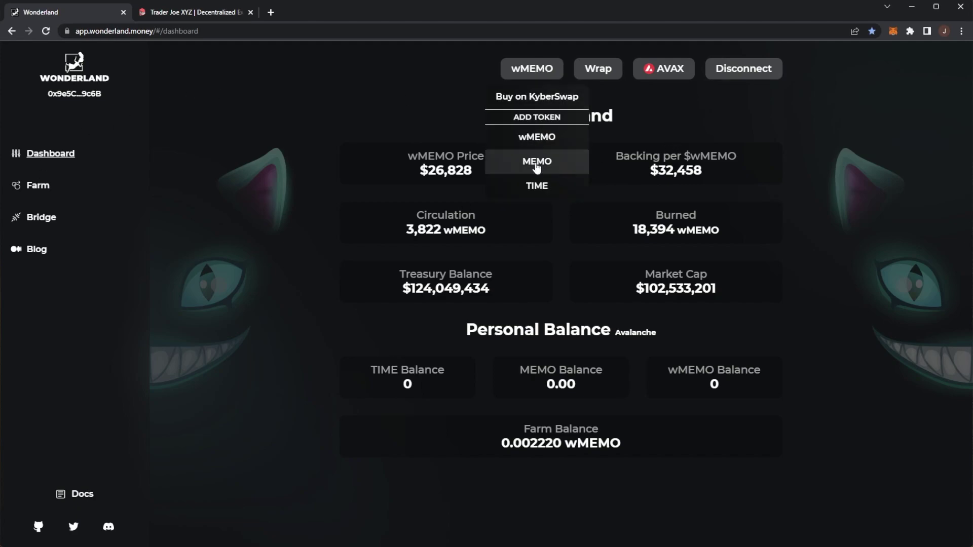
click(535, 188)
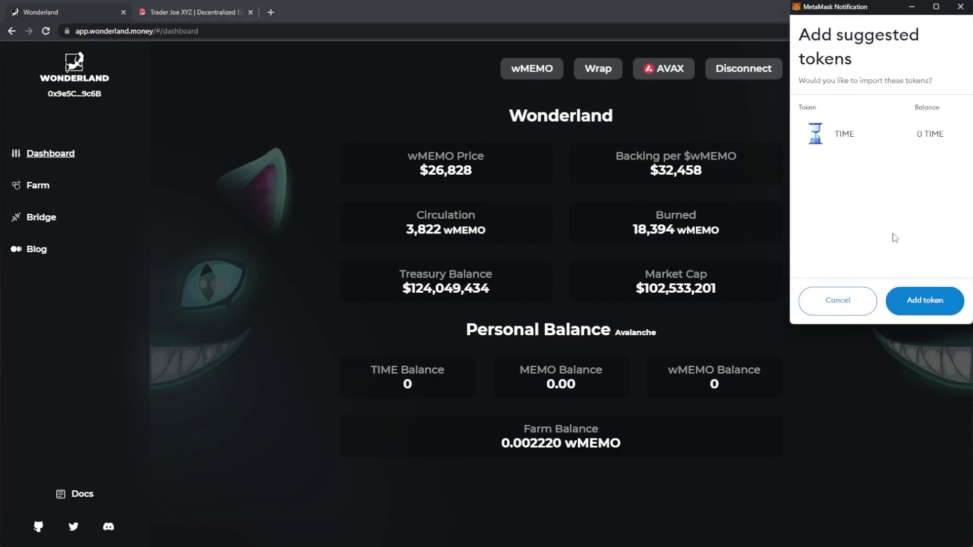
click(923, 301)
mouse_move(538, 76)
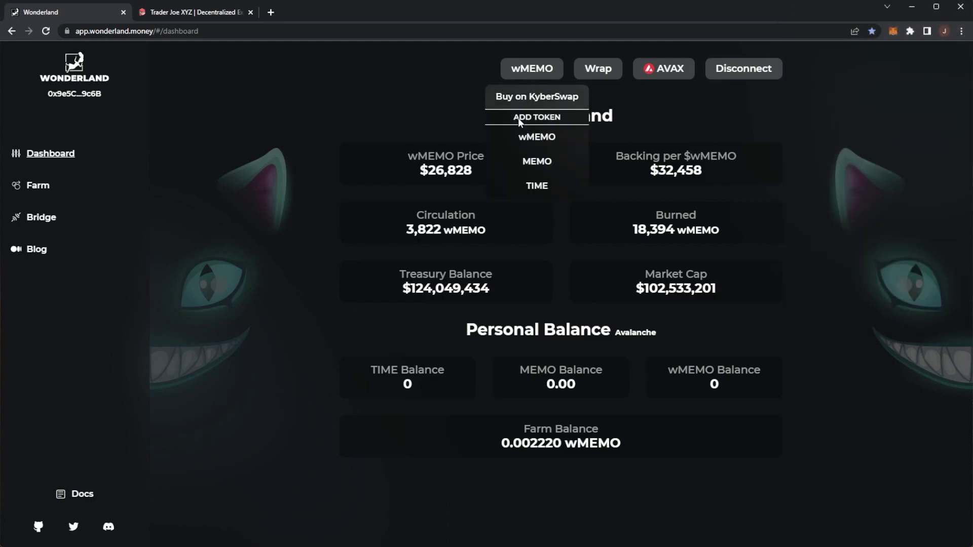
click(525, 174)
click(923, 301)
mouse_move(538, 76)
click(538, 144)
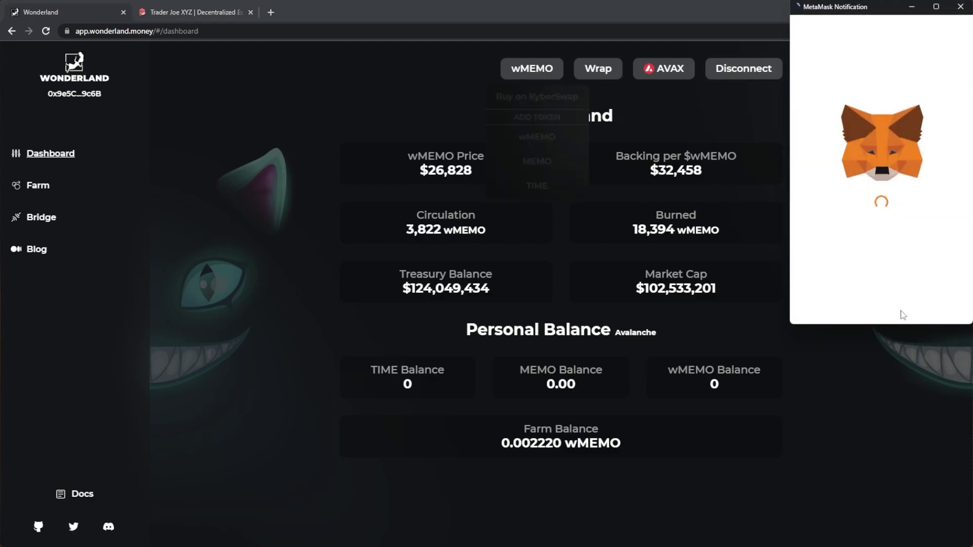
click(923, 301)
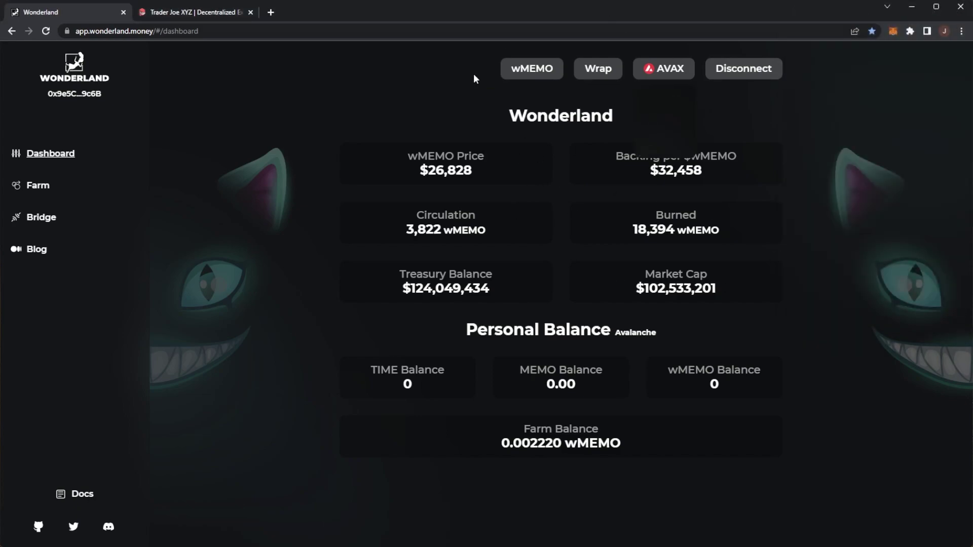
Look through the MetaMask asset list for the TIME, MEMO and wMEMO entries
click(892, 31)
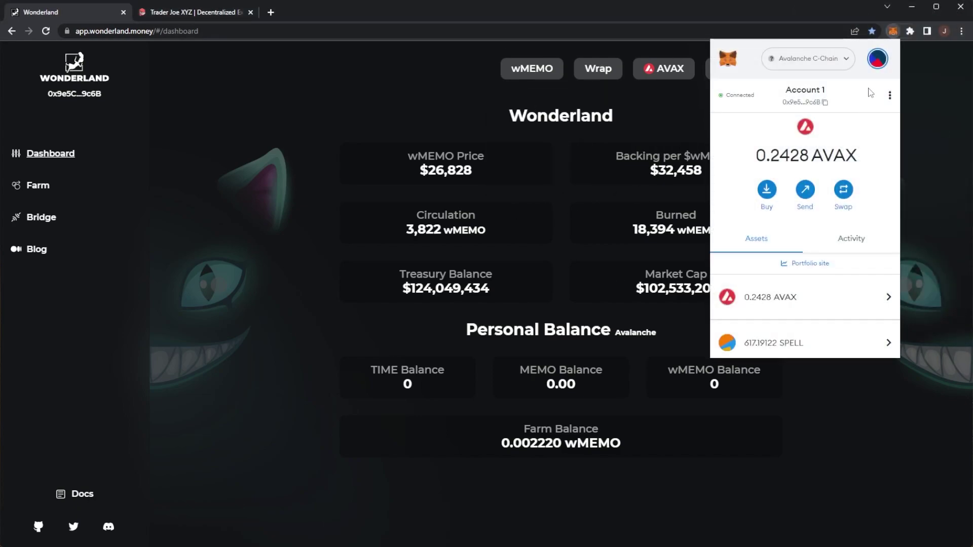
scroll(844, 299, down, 3)
scroll(841, 336, down, 1)
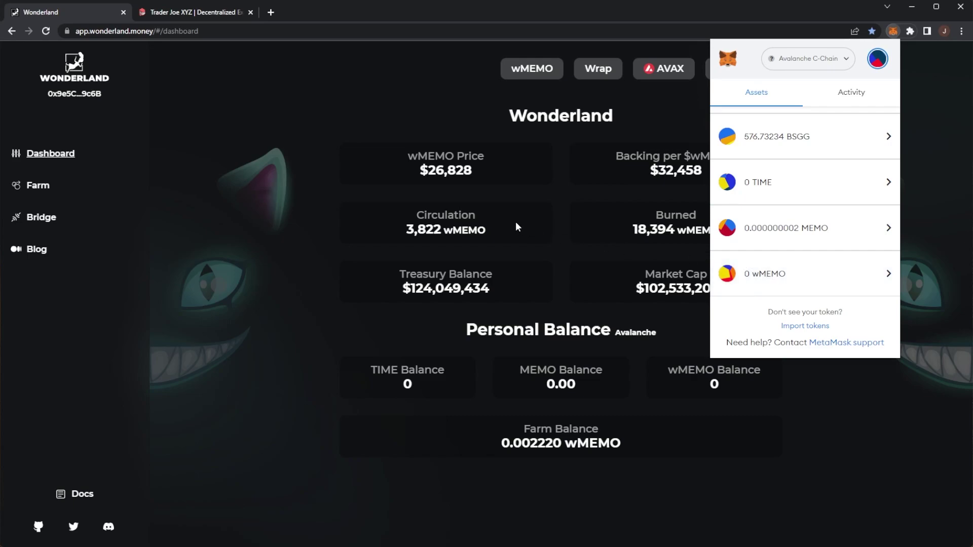
click(488, 221)
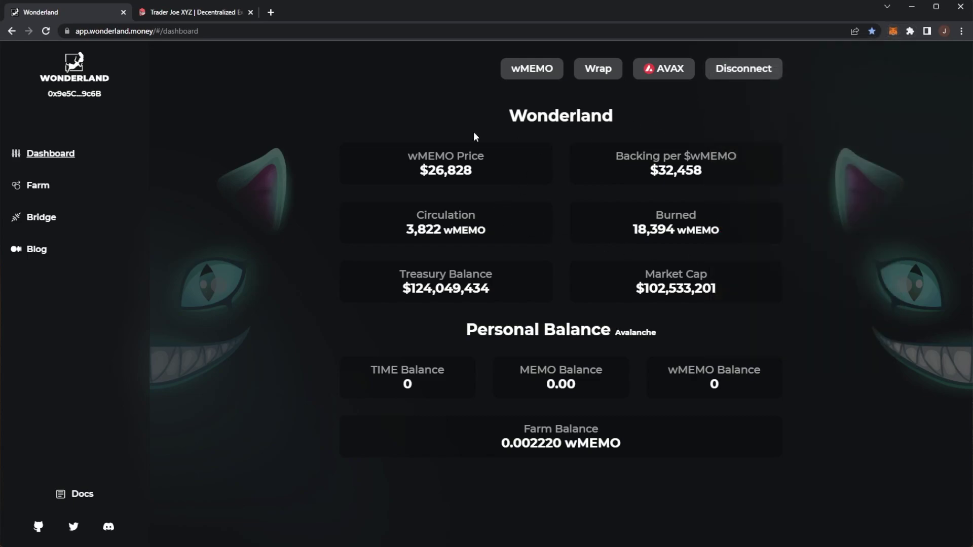
Open the Farm page and review the staked wMEMO amount and the farm rewards
click(39, 187)
drag(732, 273, 752, 274)
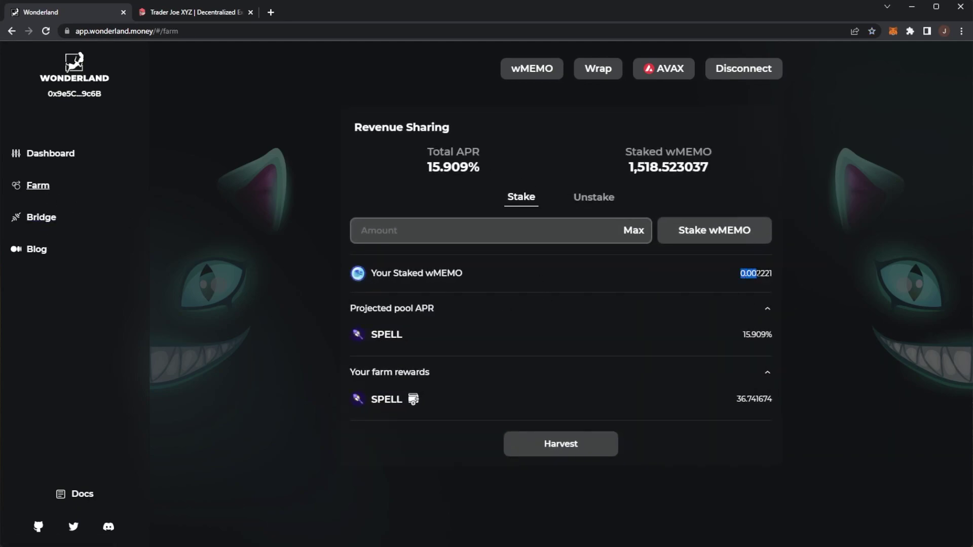
click(765, 275)
drag(370, 372, 437, 376)
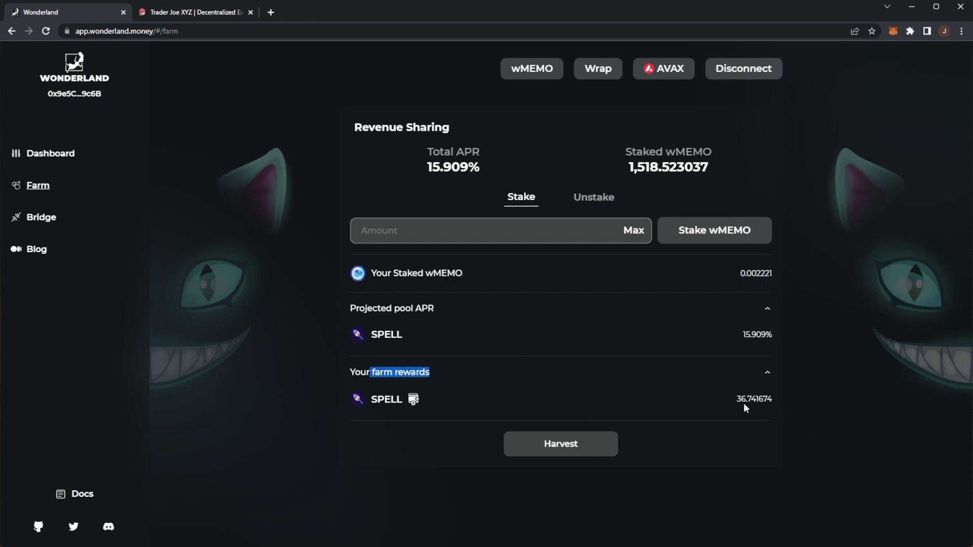
drag(744, 401, 776, 403)
click(773, 377)
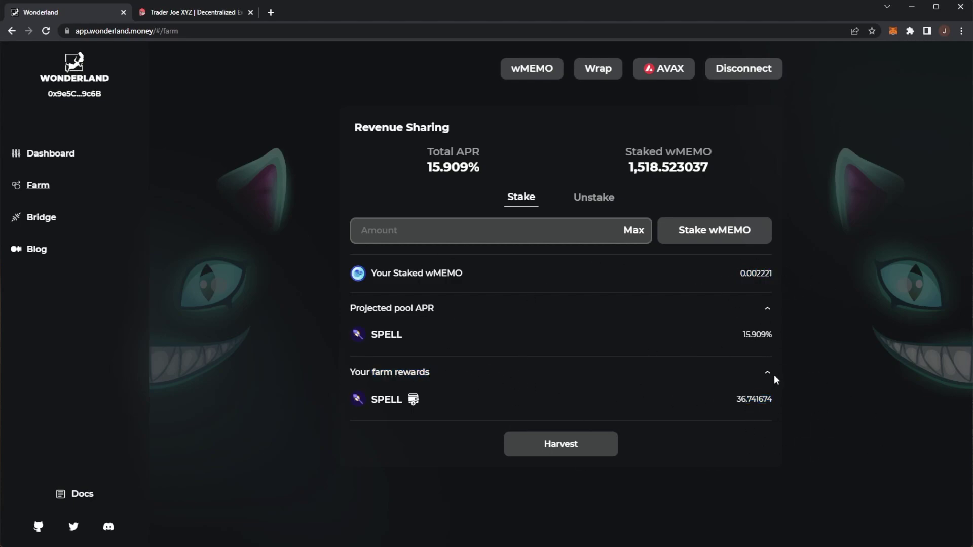
Add the SPELL reward token to the MetaMask wallet and check it in the asset list
drag(489, 349, 378, 336)
click(413, 400)
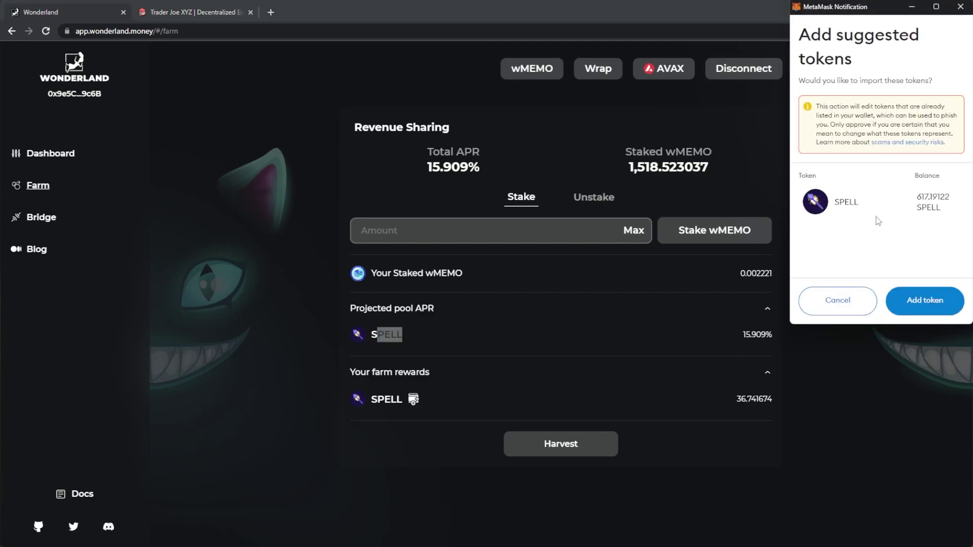
click(914, 297)
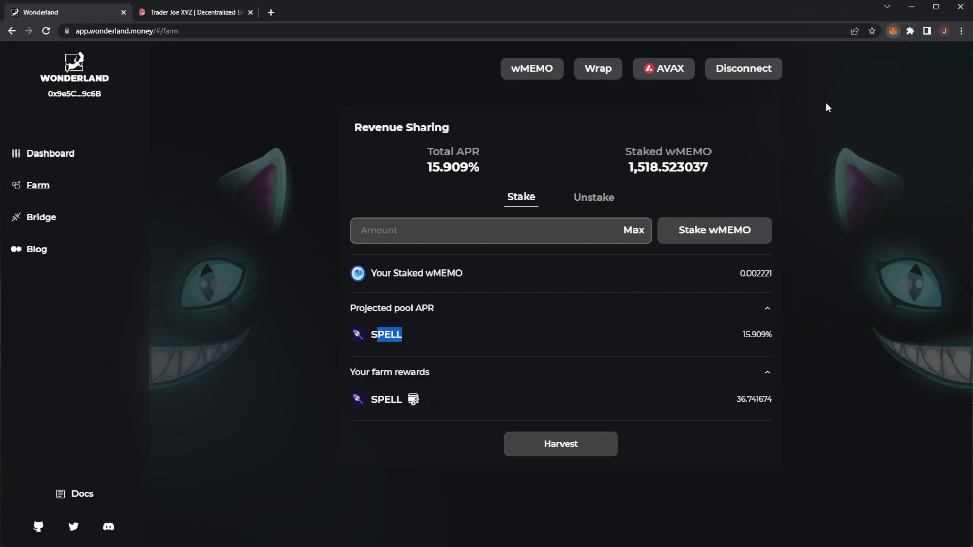
click(893, 31)
scroll(861, 228, down, 3)
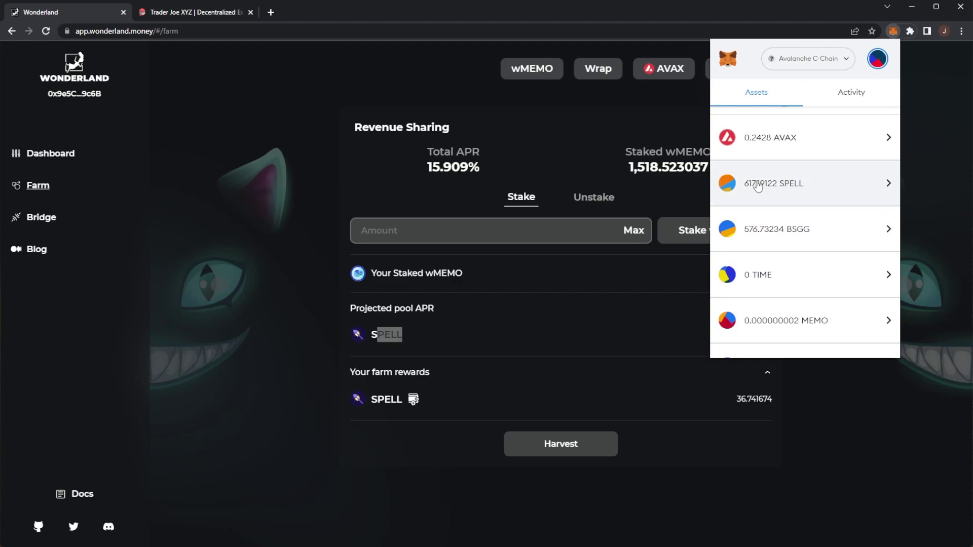
click(546, 136)
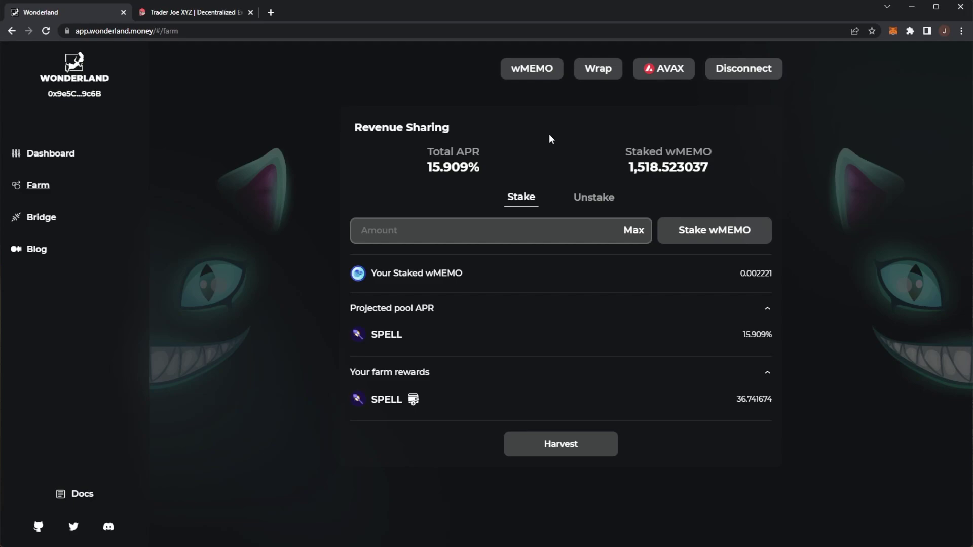
Preview the MEMO to wMEMO wrap for the maximum MEMO balance and leave the dialog without wrapping
mouse_move(556, 76)
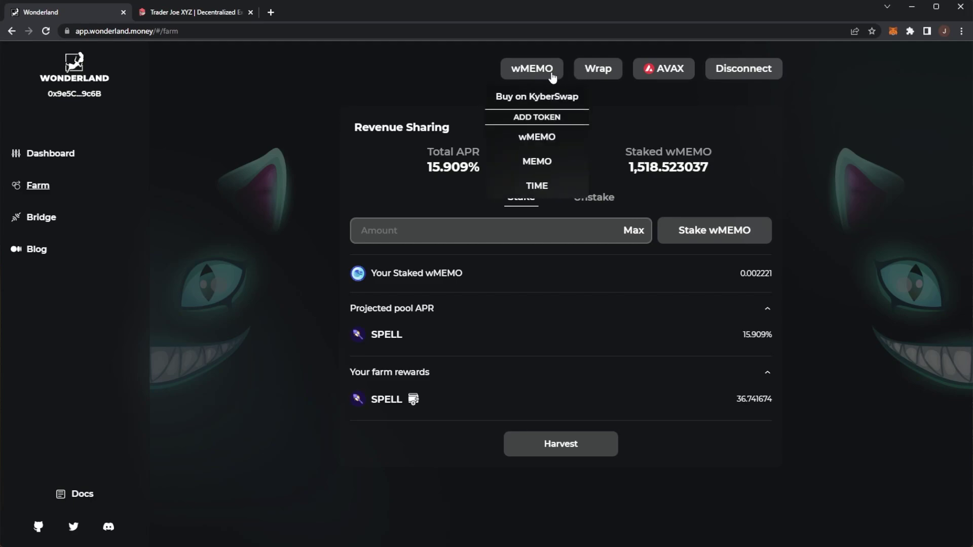
click(588, 72)
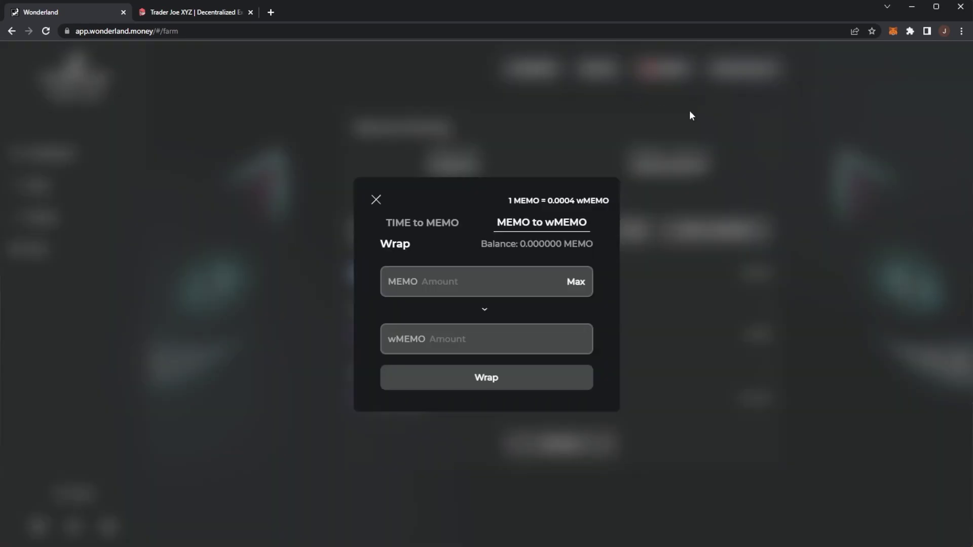
click(575, 281)
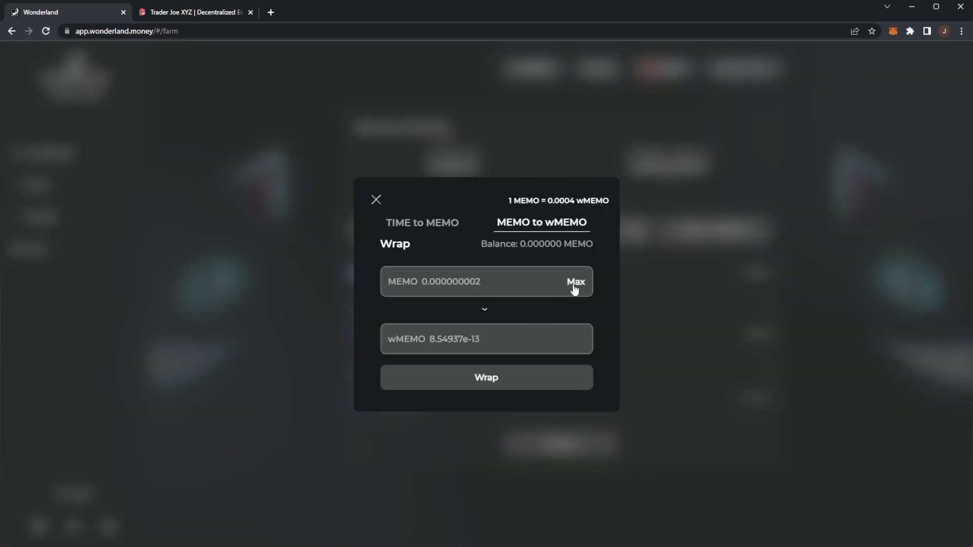
double_click(450, 281)
drag(435, 338, 512, 339)
click(375, 199)
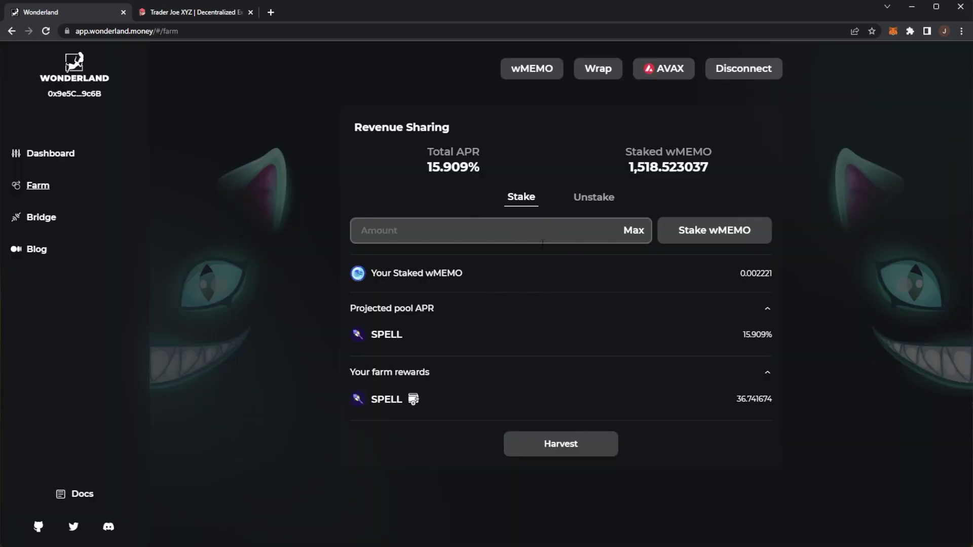
Unstake the maximum wMEMO amount, 0.002220542386498229, from Revenue Sharing and approve the transaction in MetaMask
drag(730, 266, 625, 176)
click(529, 180)
click(590, 197)
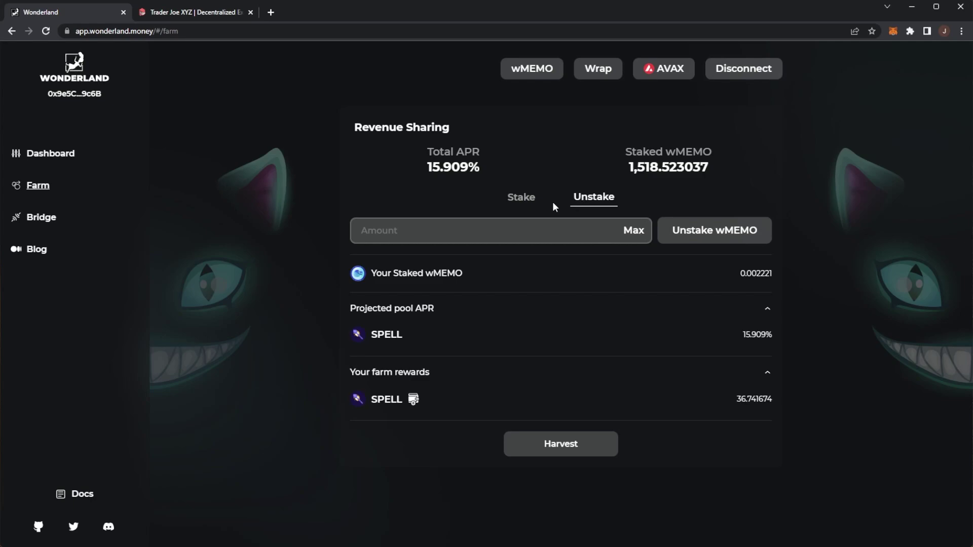
click(710, 235)
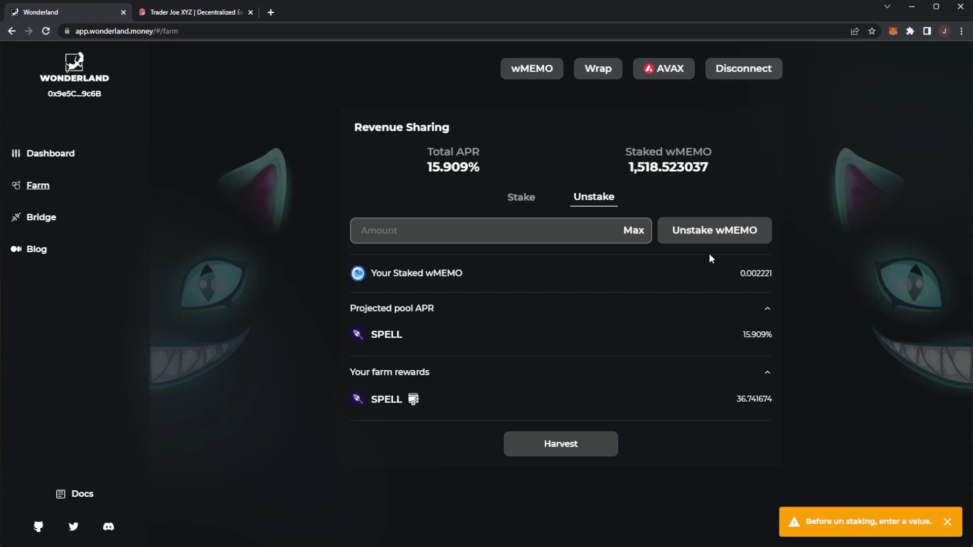
click(633, 231)
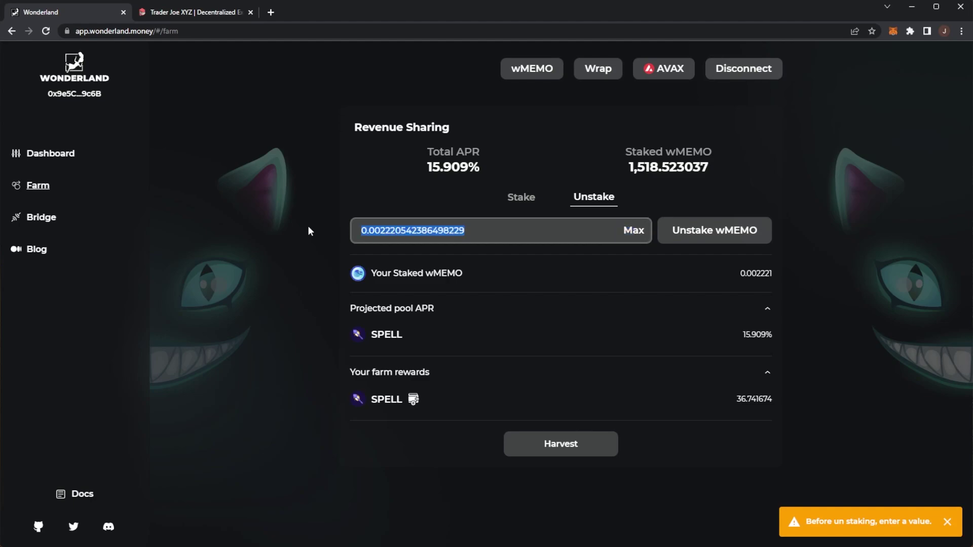
click(708, 232)
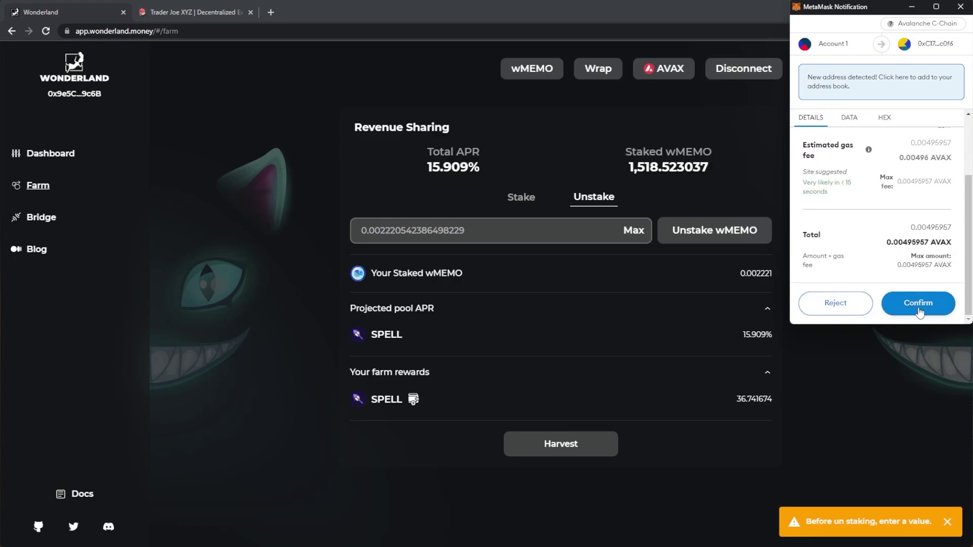
click(918, 303)
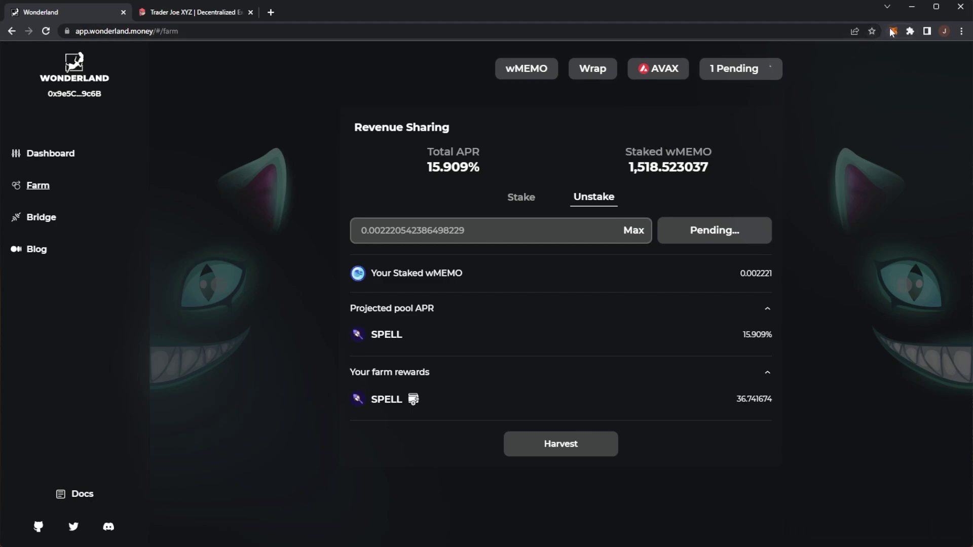
Examine the staked wMEMO amount and the SPELL farm rewards while the unstake transaction is pending
drag(740, 273, 765, 273)
scroll(810, 285, down, 3)
scroll(826, 276, up, 2)
click(759, 196)
scroll(832, 269, down, 3)
click(910, 292)
drag(372, 376, 595, 401)
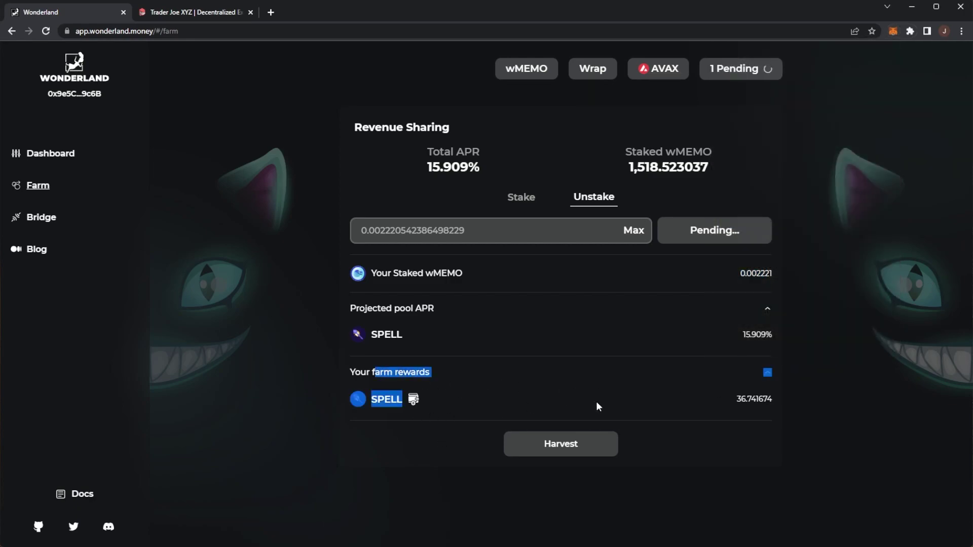
click(514, 414)
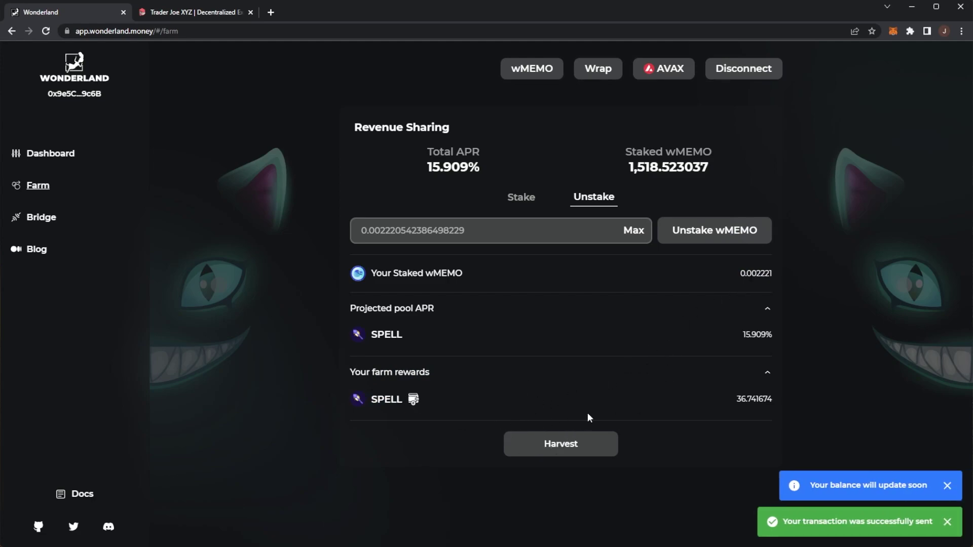
Harvest the SPELL farm rewards and approve the transaction in MetaMask
click(575, 451)
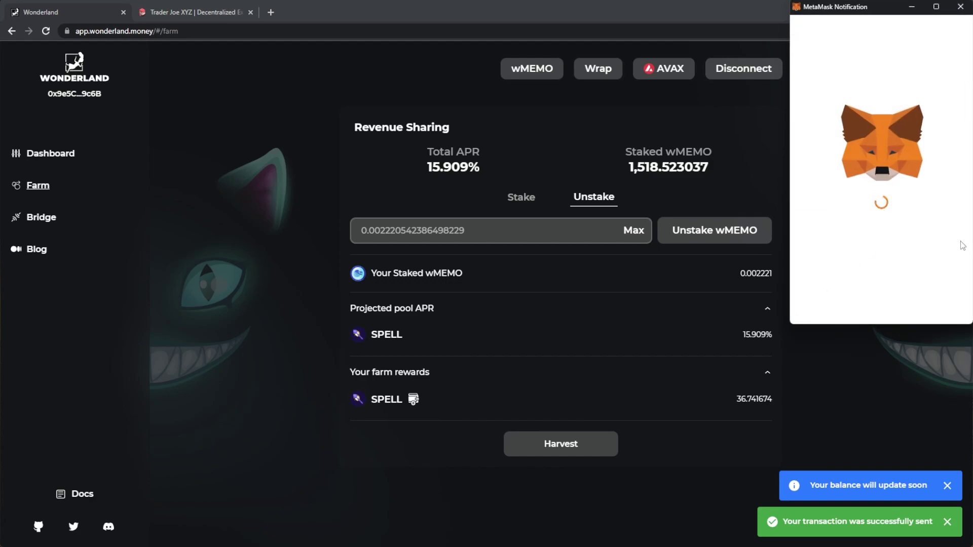
scroll(927, 273, down, 2)
click(917, 285)
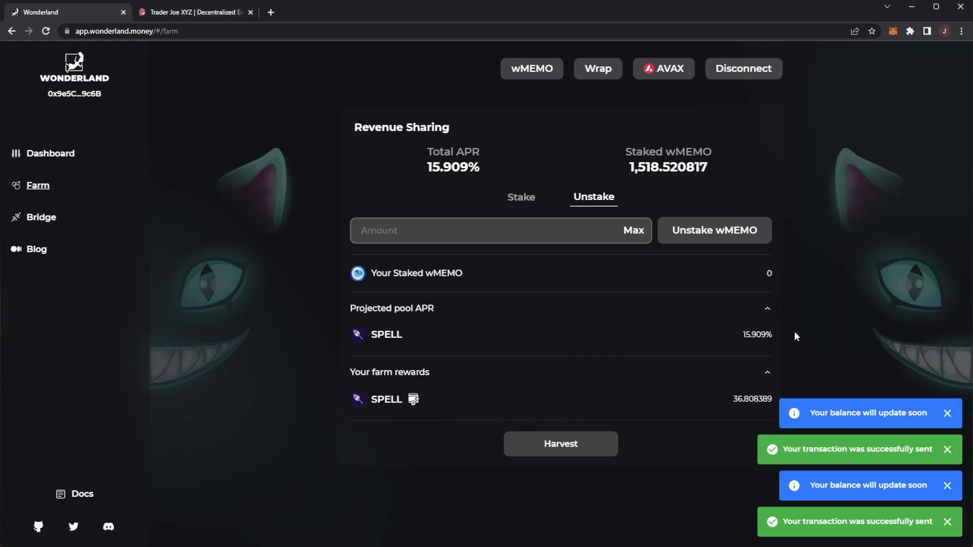
Check the staked wMEMO and SPELL reward figures, reloading the Farm page to refresh them
drag(370, 273, 473, 274)
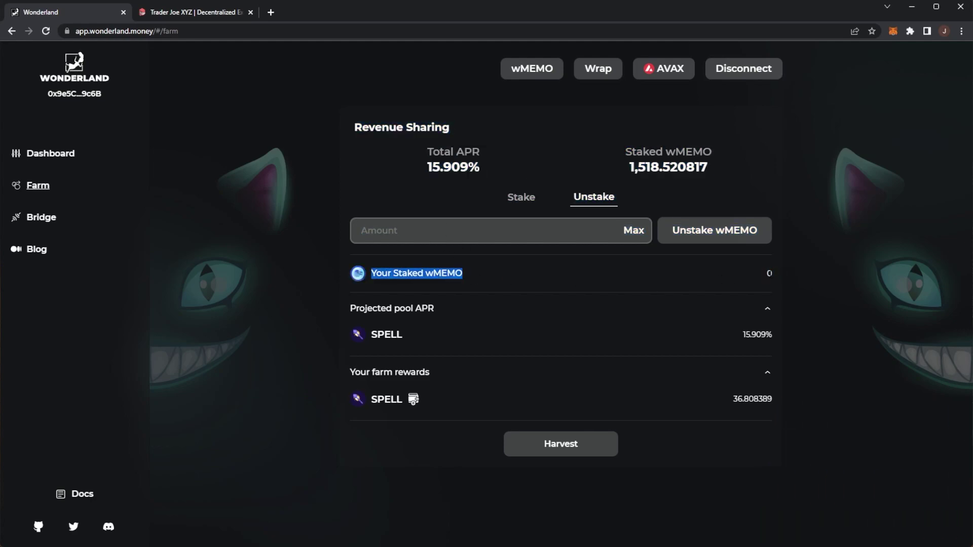
drag(731, 399, 786, 400)
click(753, 399)
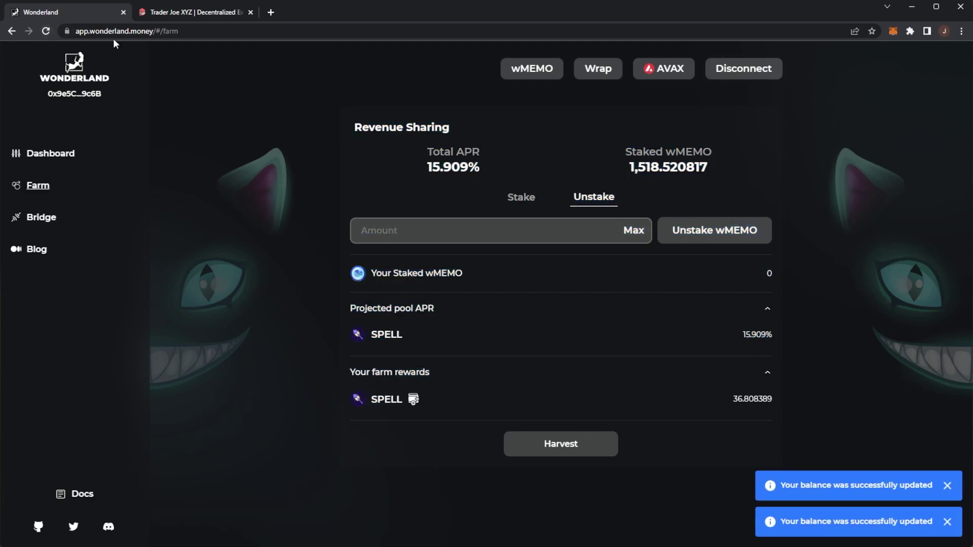
click(45, 31)
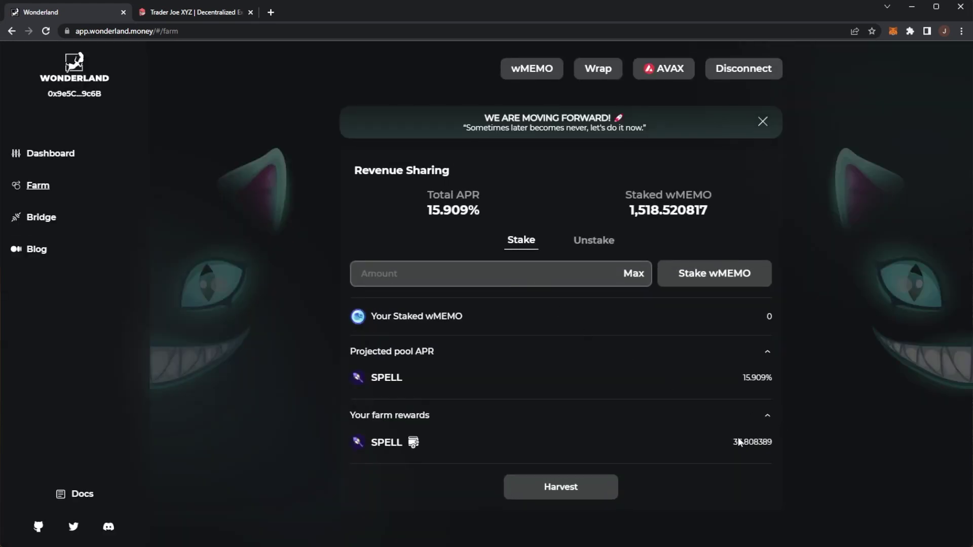
click(689, 443)
Open the SPELL token's details in MetaMask and check its balance
scroll(889, 292, down, 2)
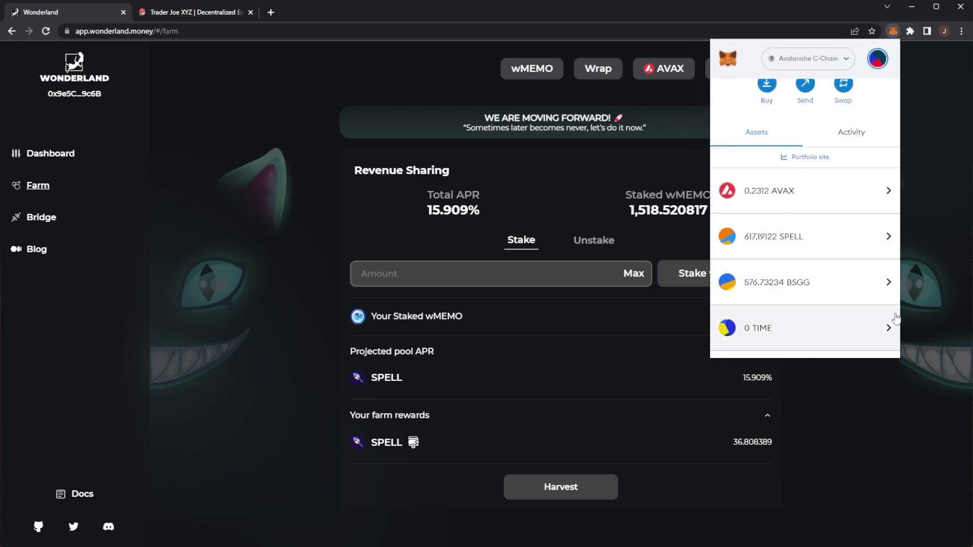
click(760, 239)
mouse_move(752, 155)
mouse_down()
mouse_move(831, 155)
mouse_move(772, 155)
mouse_up()
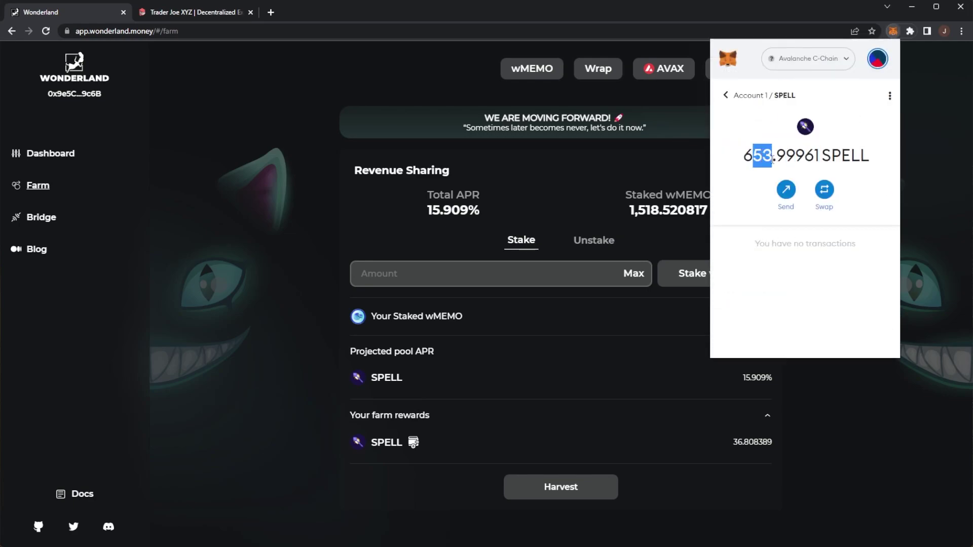
Open the wMEMO token's details in MetaMask, check its balance, and close the wallet
click(747, 101)
scroll(811, 279, down, 5)
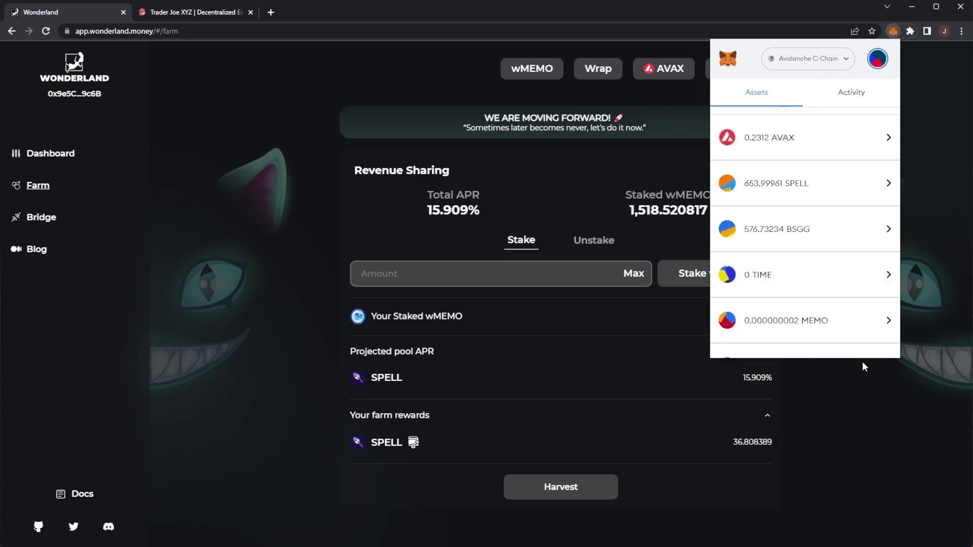
click(797, 281)
drag(741, 155, 805, 158)
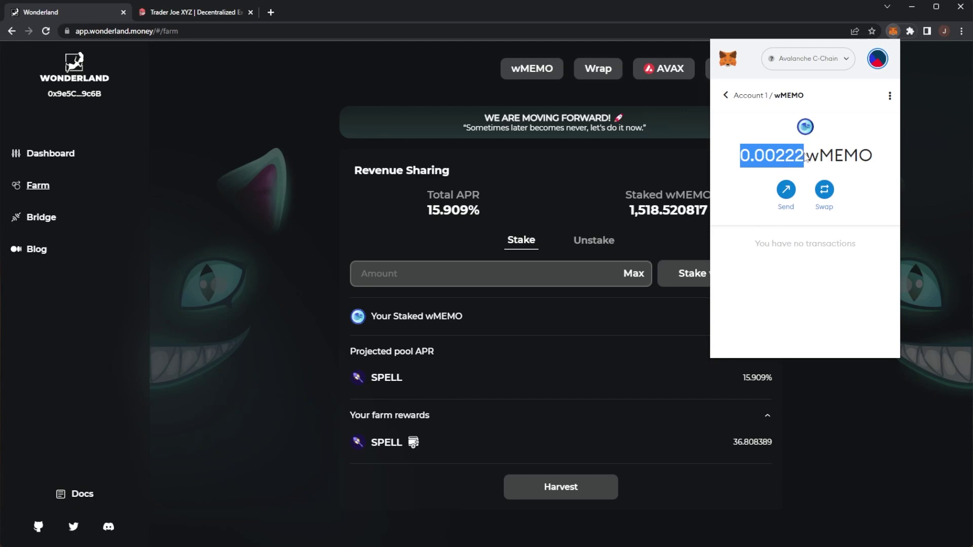
click(826, 147)
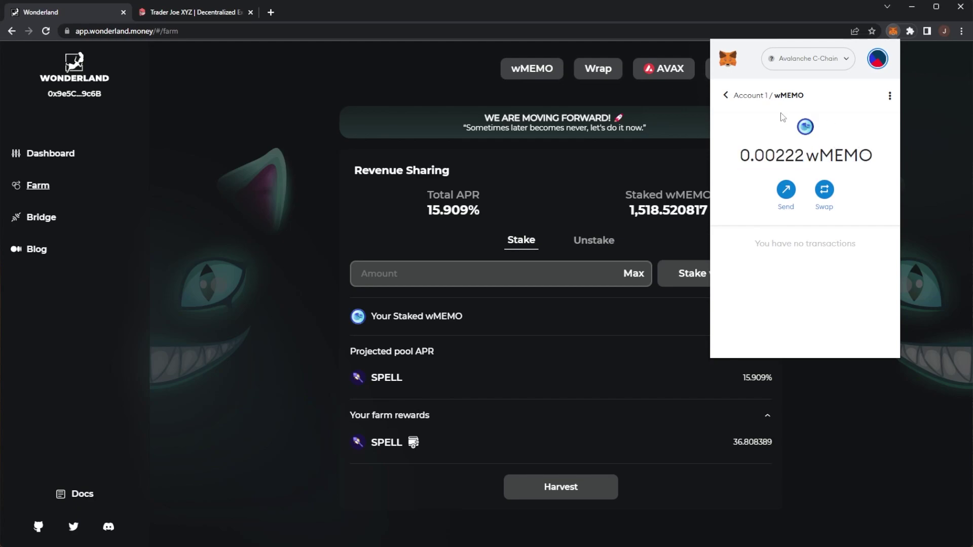
click(751, 96)
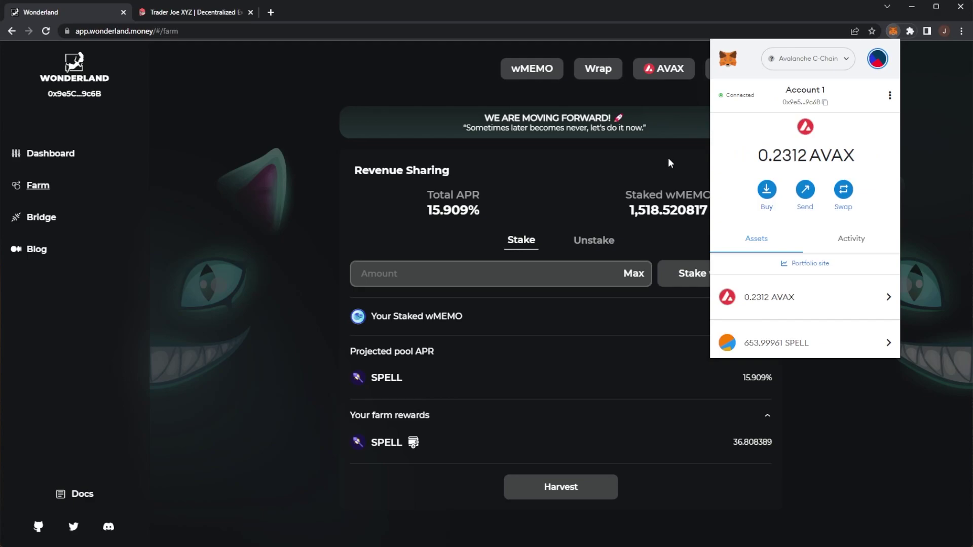
click(591, 201)
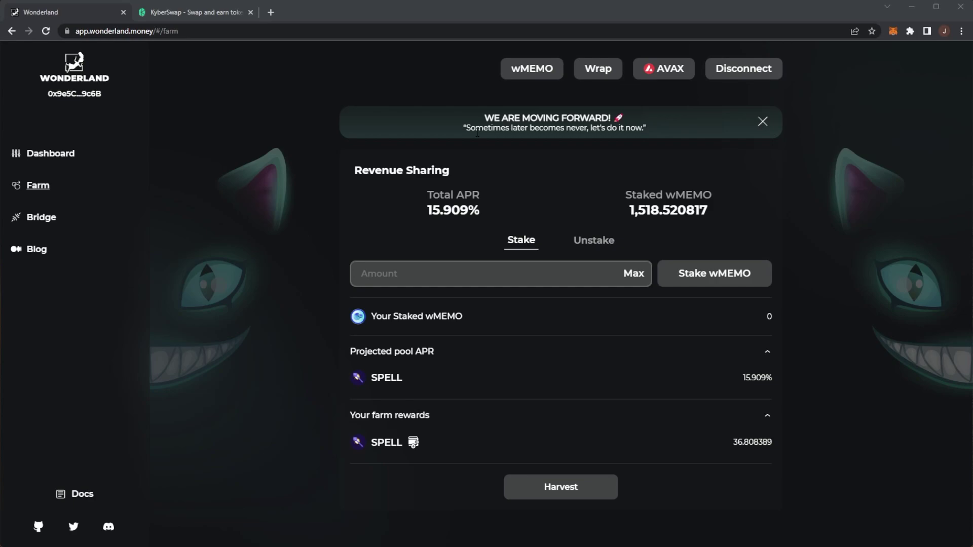
Switch to KyberSwap and choose wMEMO as the token to swap from, keeping AVAX as the token to receive
key(ctrl+Tab)
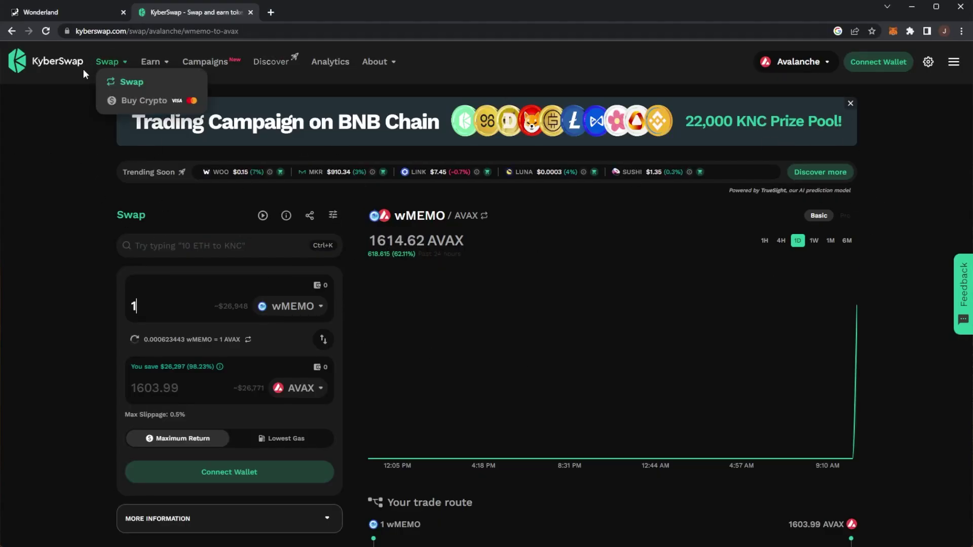
double_click(109, 32)
click(79, 136)
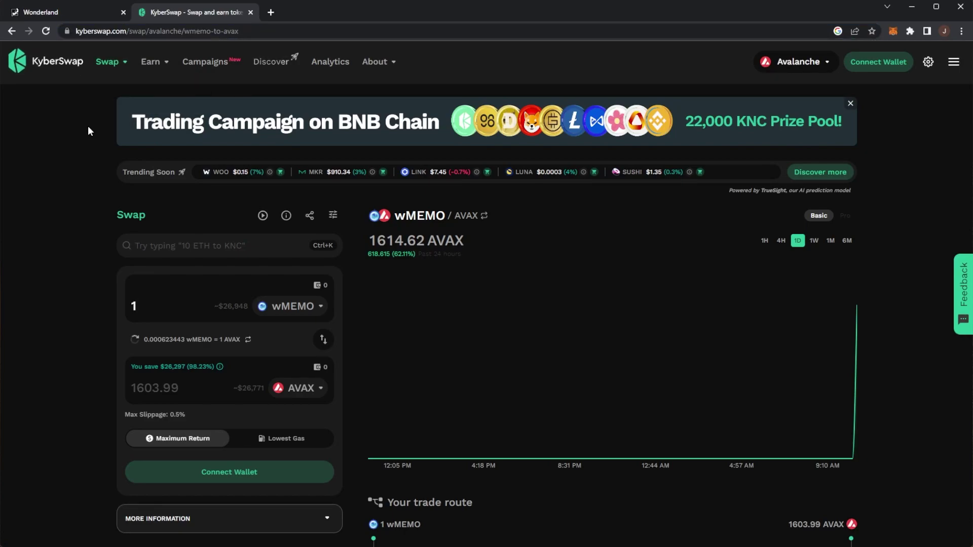
click(290, 306)
text(wmemo)
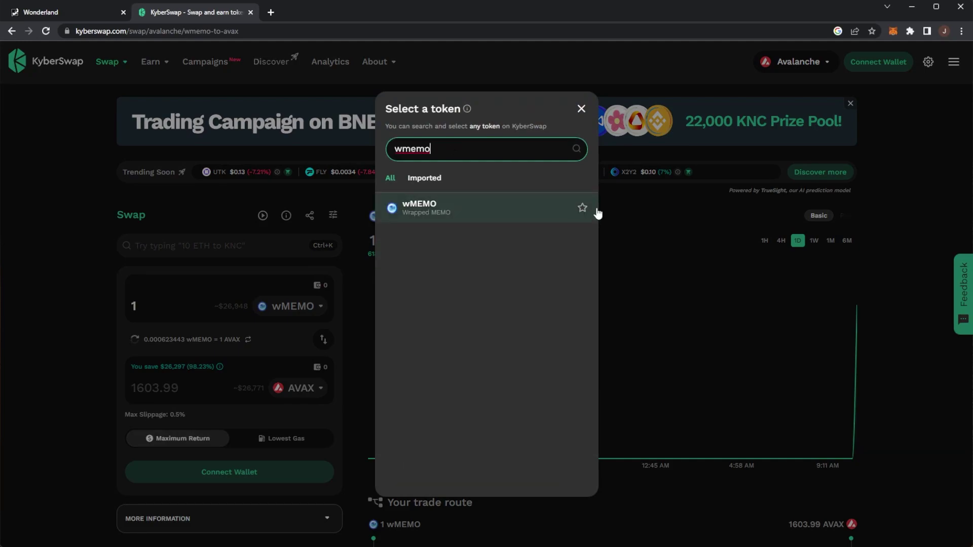
click(445, 212)
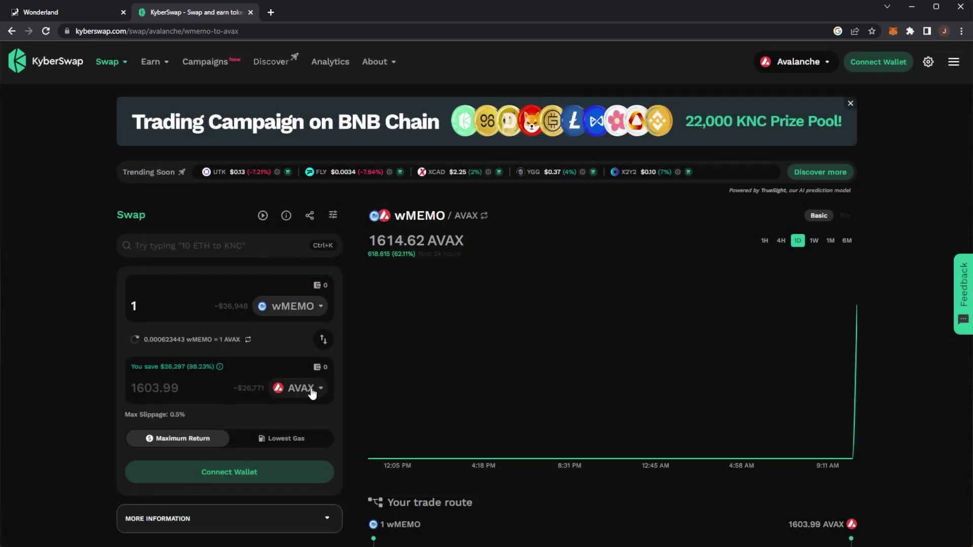
click(306, 389)
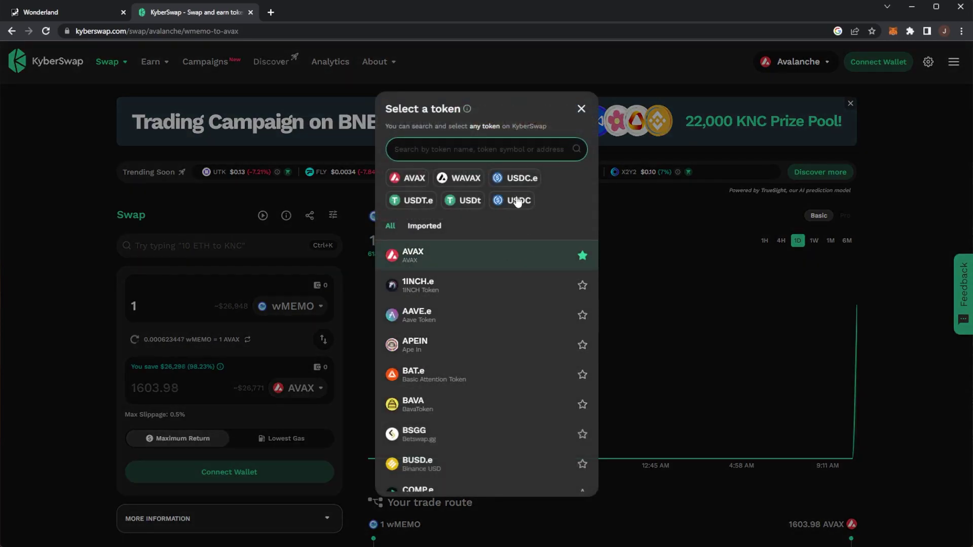
click(580, 109)
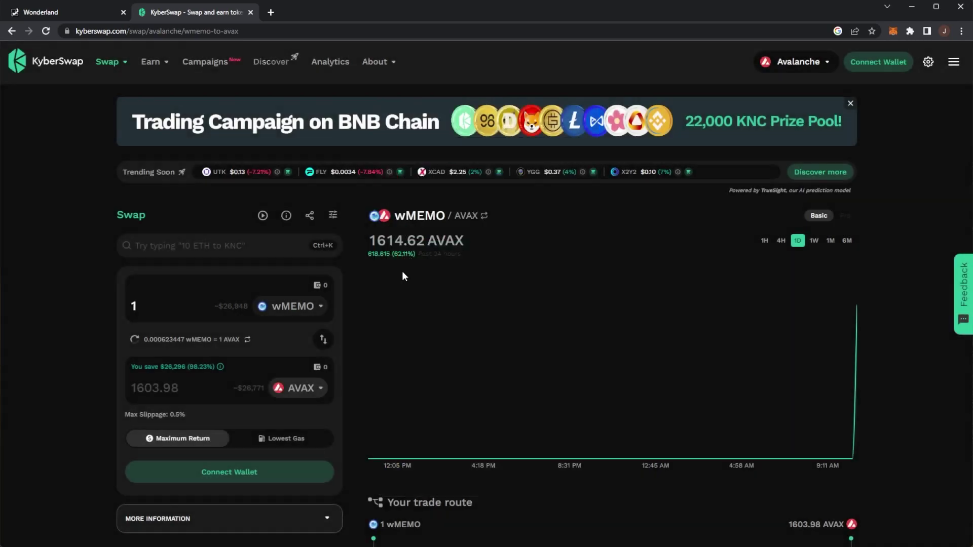
Connect the MetaMask wallet to KyberSwap and set the swap amount to the maximum wMEMO balance
click(878, 61)
click(416, 276)
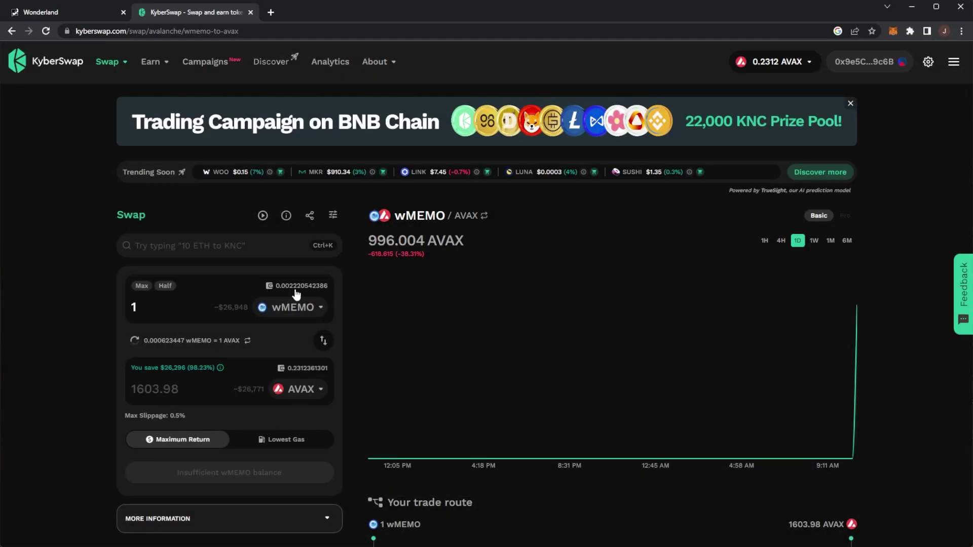
click(142, 286)
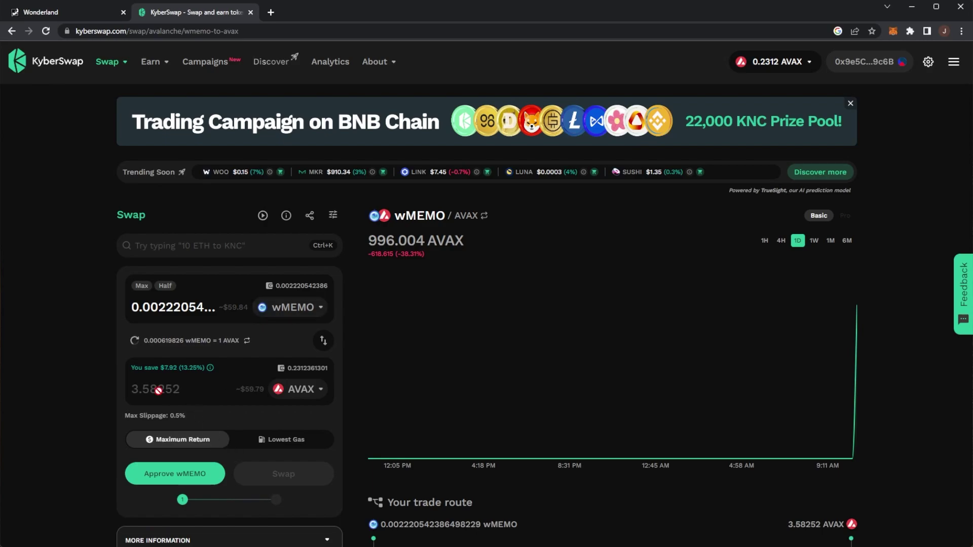
Approve wMEMO for swapping on KyberSwap and confirm the permission in MetaMask
scroll(228, 385, down, 1)
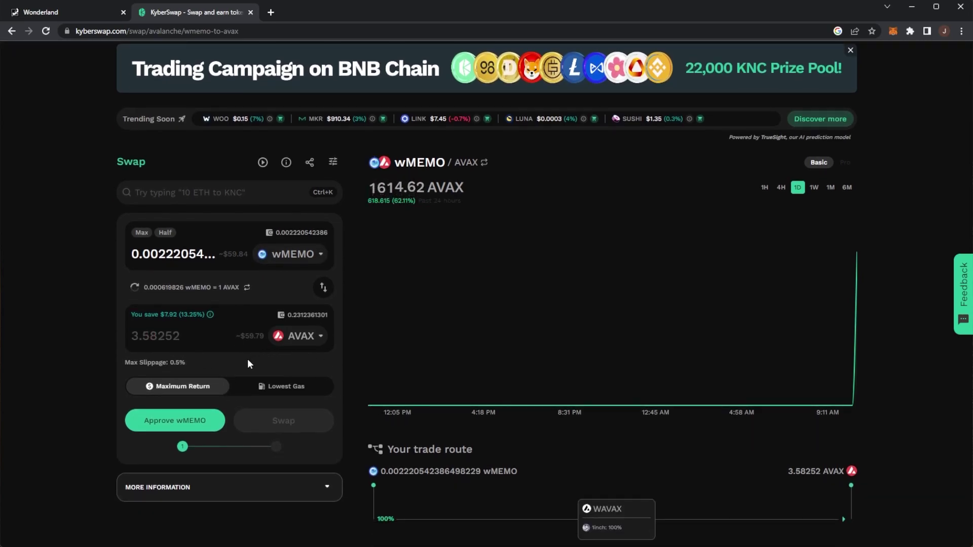
click(185, 430)
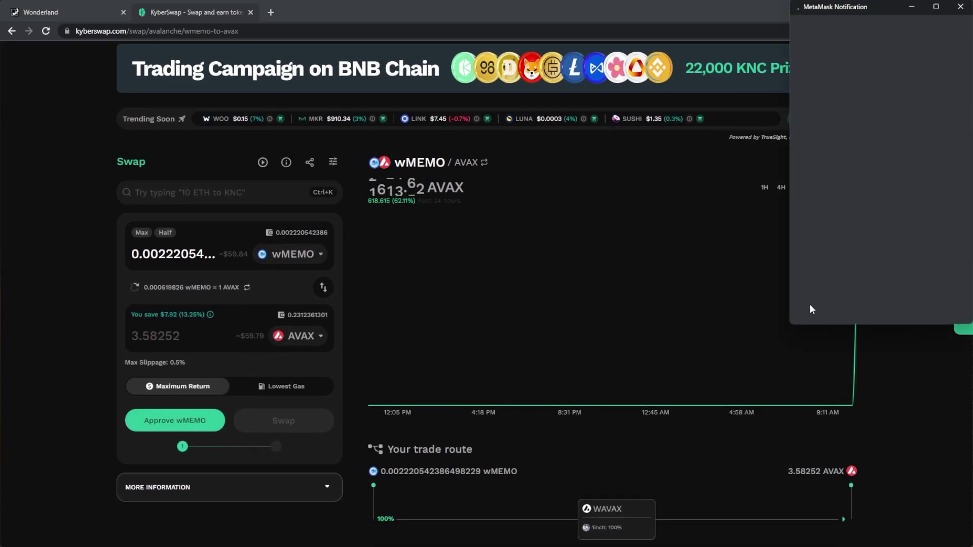
click(924, 303)
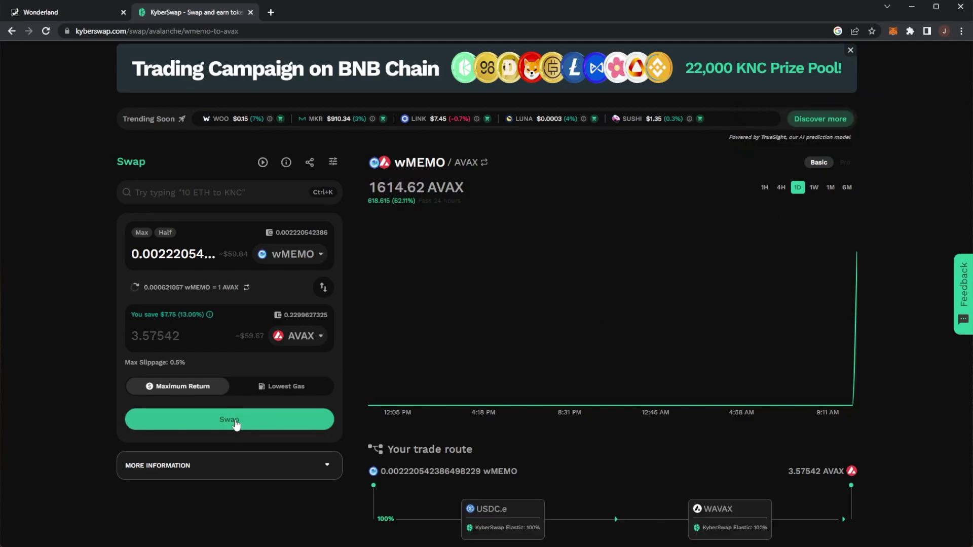
Swap the wMEMO for AVAX, reviewing the amounts and gas fee, confirm the transaction in MetaMask, and close the submission notice
click(235, 424)
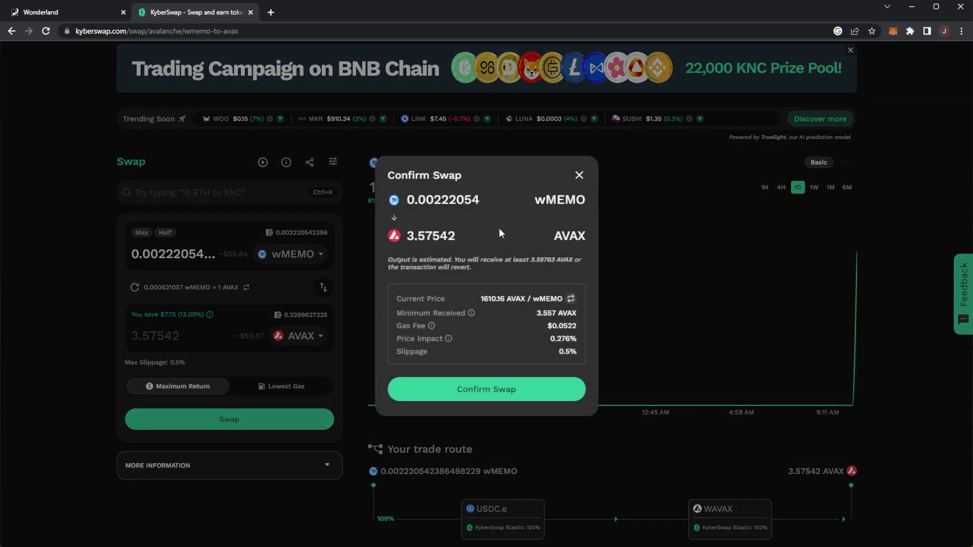
drag(407, 203, 442, 202)
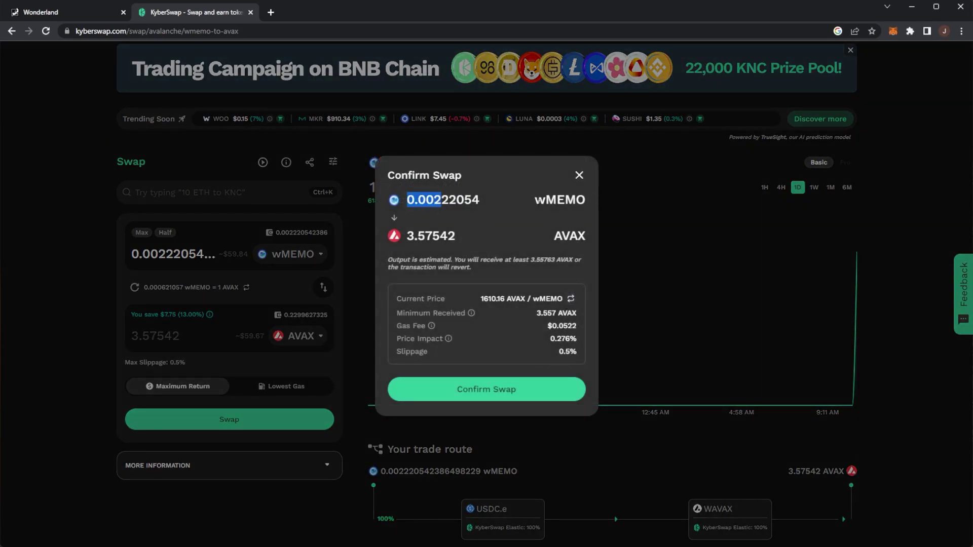
double_click(536, 202)
drag(407, 238, 426, 237)
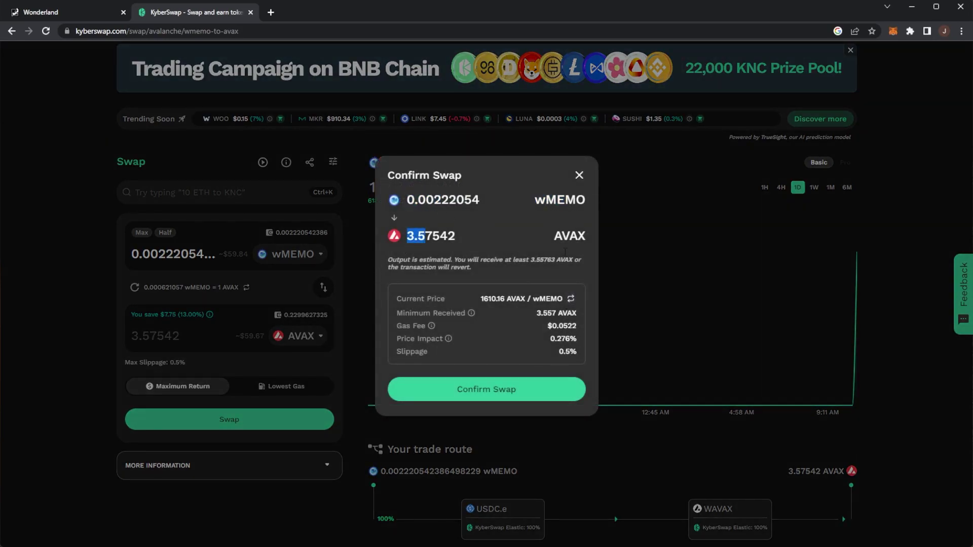
drag(547, 325, 576, 325)
click(512, 399)
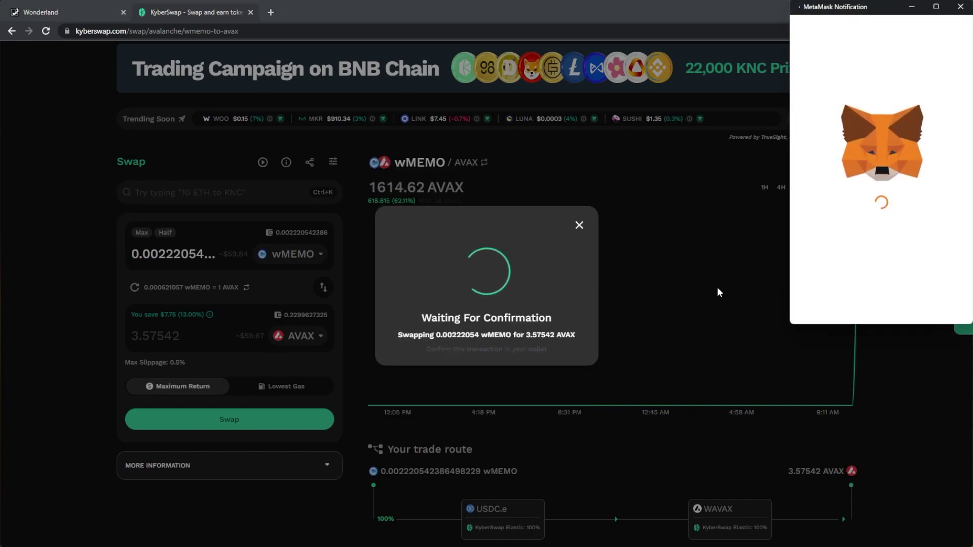
scroll(912, 317, down, 3)
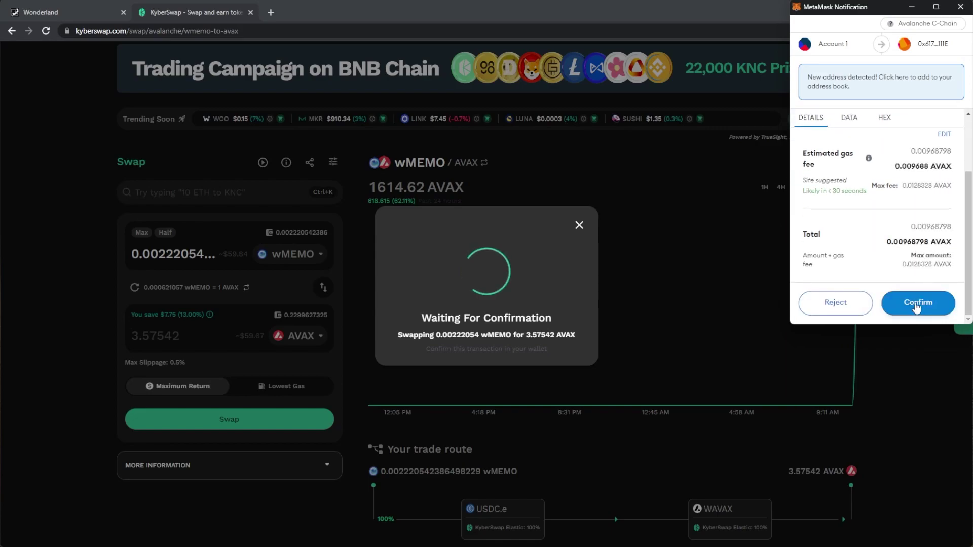
click(917, 304)
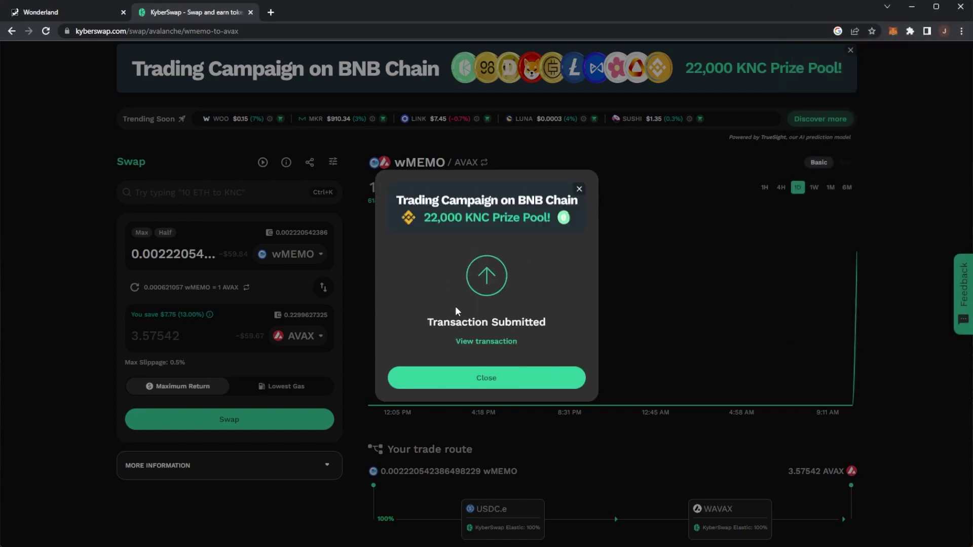
drag(450, 322, 524, 344)
click(500, 378)
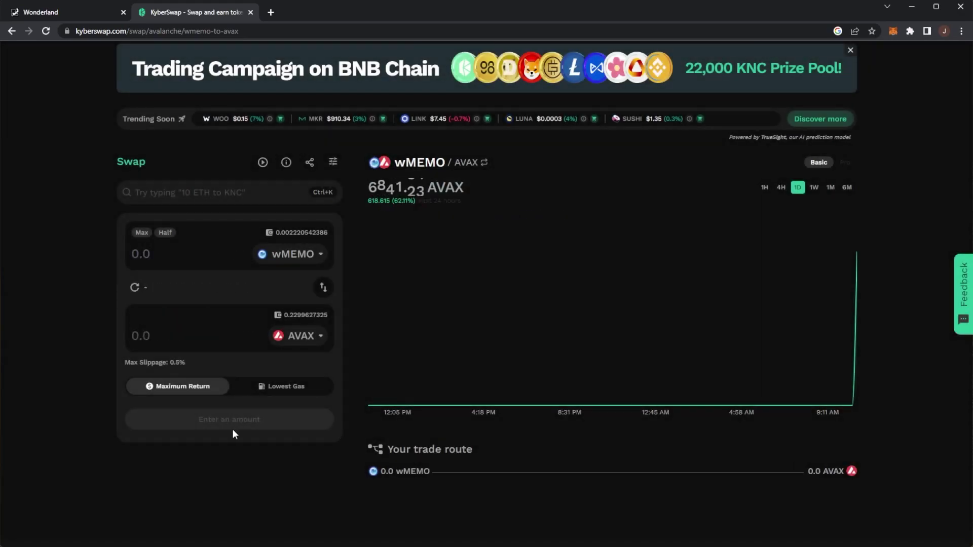
Check the AVAX and wMEMO balances in the MetaMask asset list after the swap
double_click(310, 233)
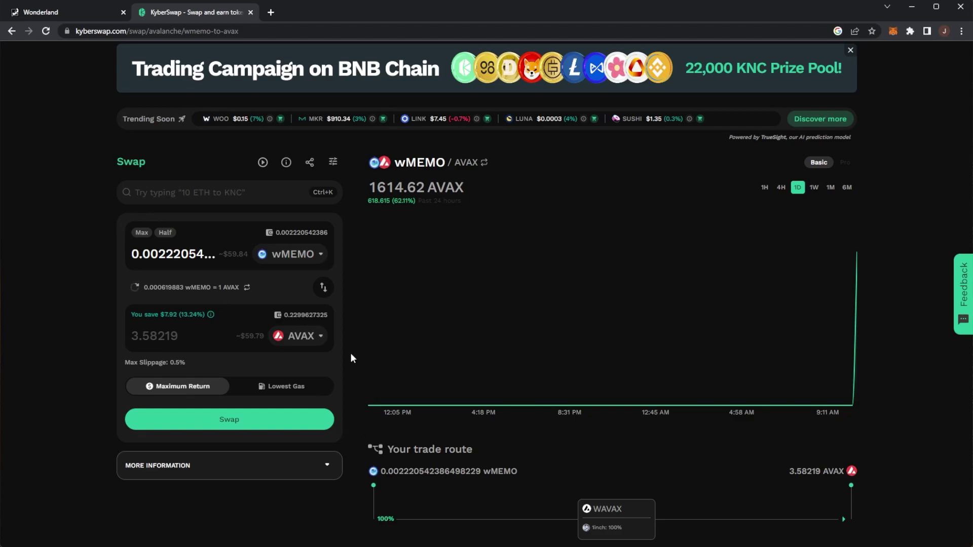
click(893, 31)
click(757, 237)
drag(757, 155, 820, 155)
scroll(881, 293, down, 2)
scroll(881, 292, down, 3)
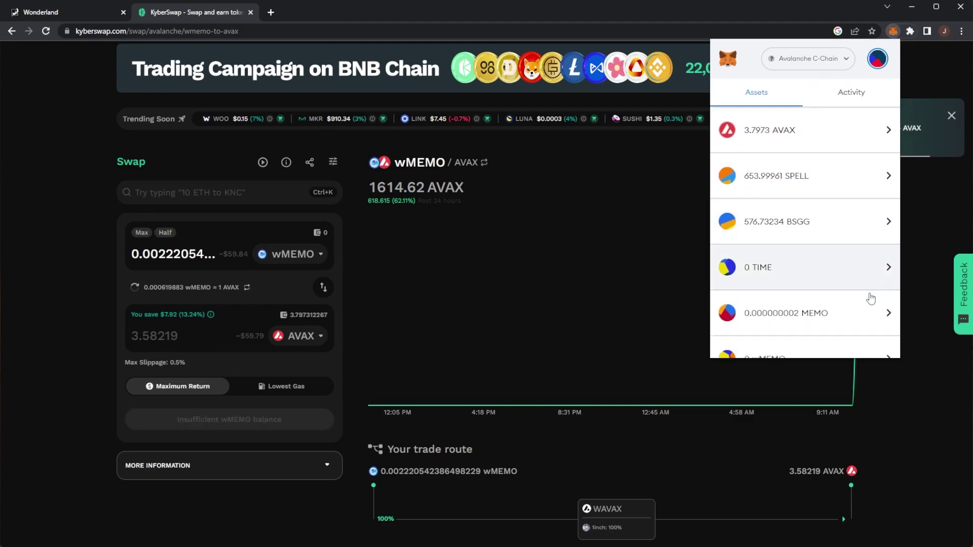
scroll(831, 263, up, 3)
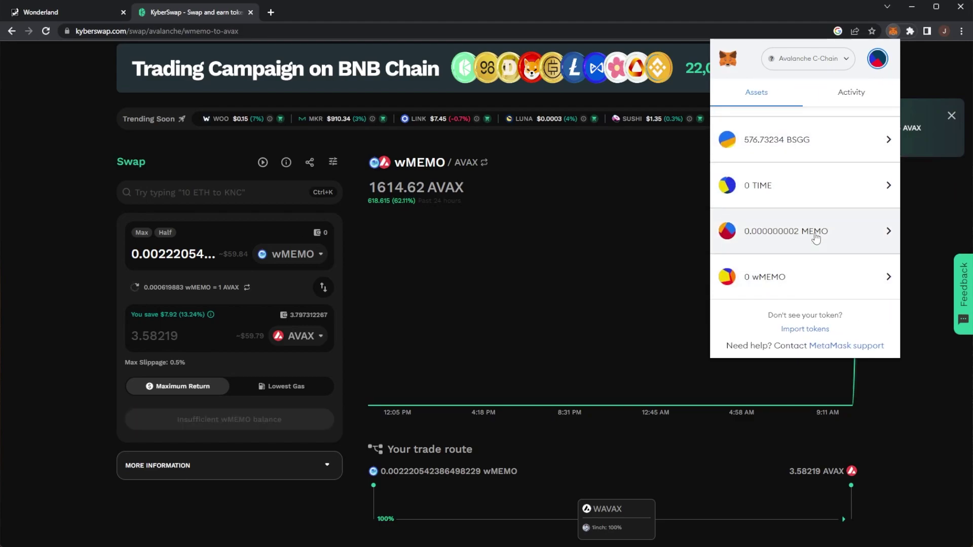
scroll(847, 204, up, 1)
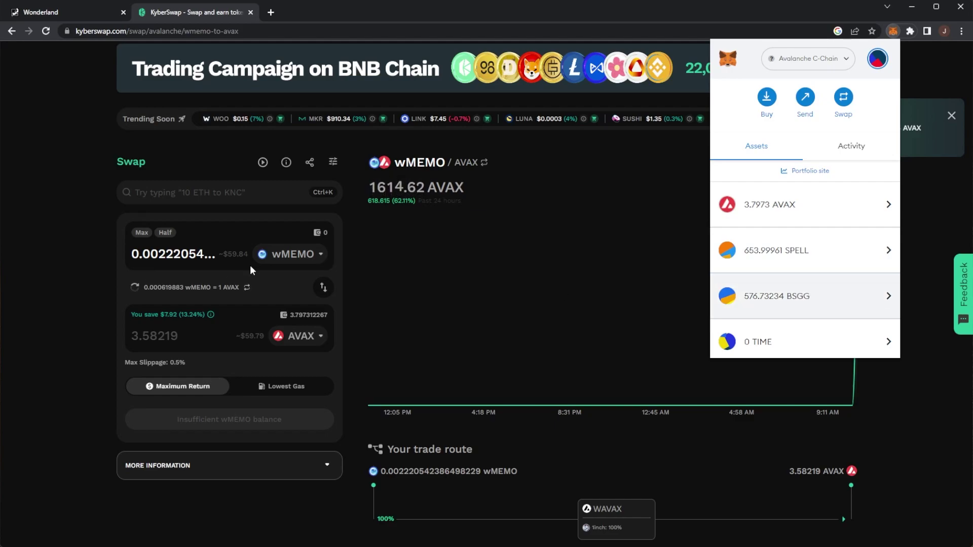
Replace wMEMO with BSGG as the token to swap from
click(225, 256)
click(293, 254)
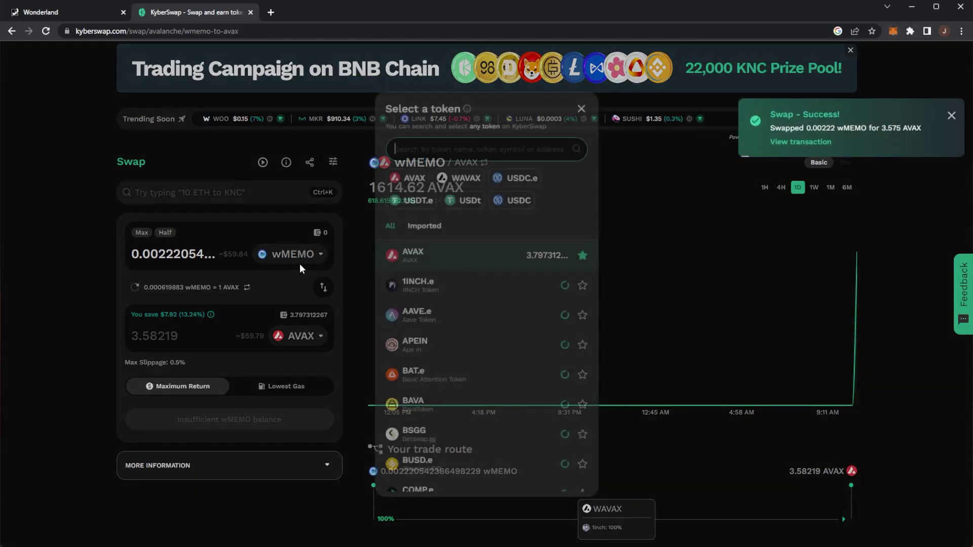
text(bsgg)
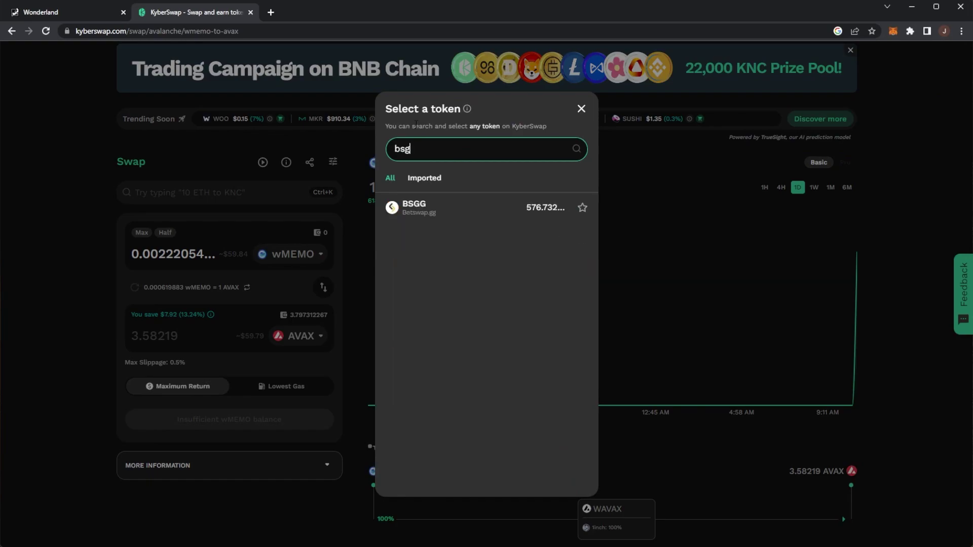
click(555, 217)
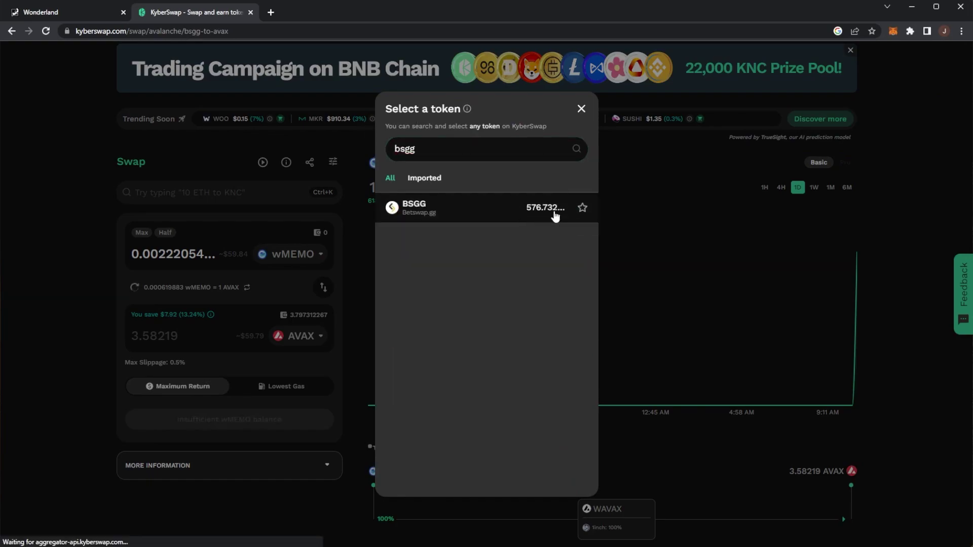
Set the swap amount to the maximum BSGG balance and approve BSGG, confirming the permission in MetaMask
click(141, 232)
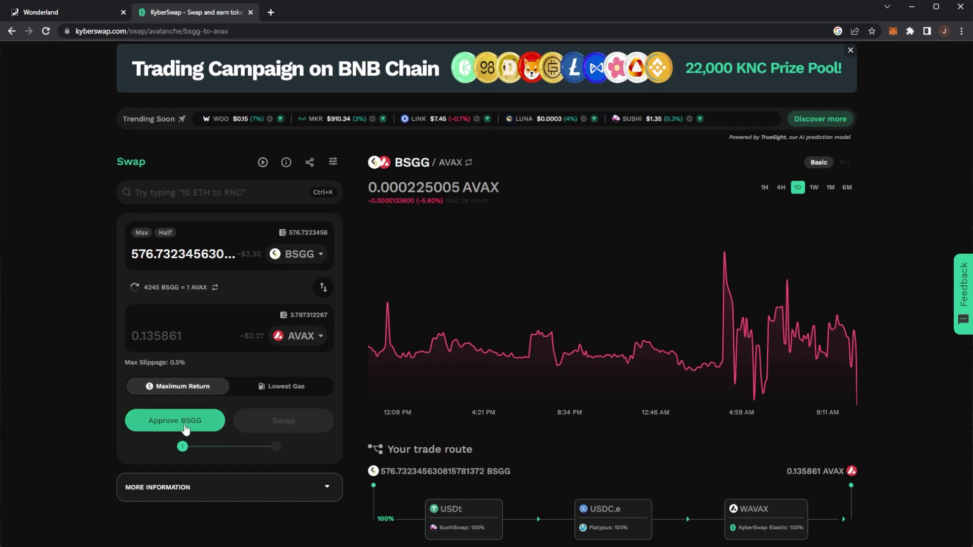
click(185, 428)
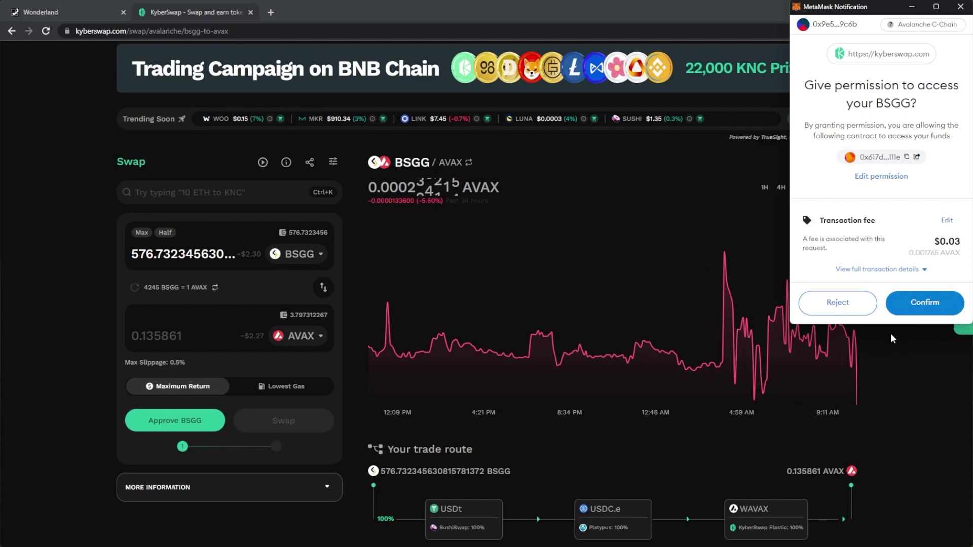
click(914, 294)
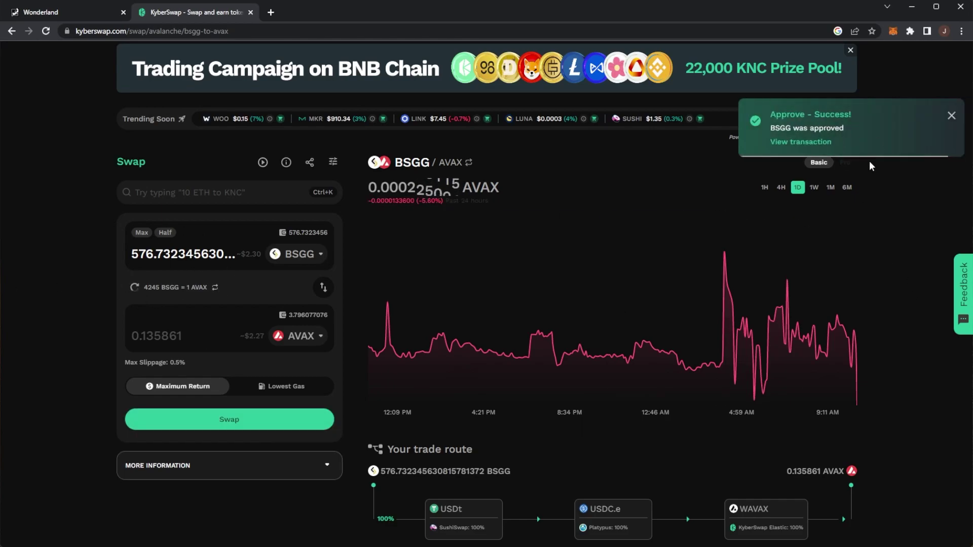
Swap the full BSGG amount for AVAX, reviewing the quoted output, confirm the transaction in MetaMask, and close the submission notice
click(278, 424)
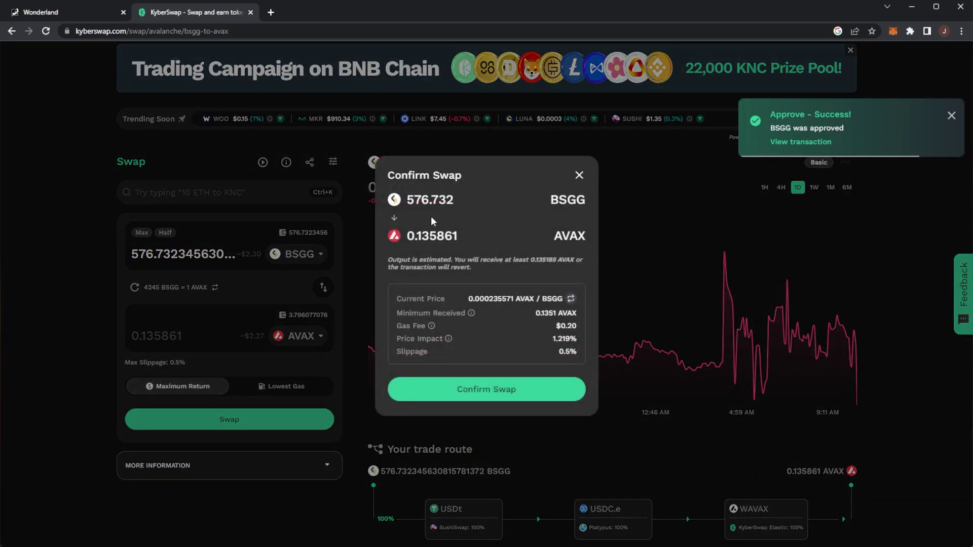
drag(407, 236, 438, 236)
click(499, 390)
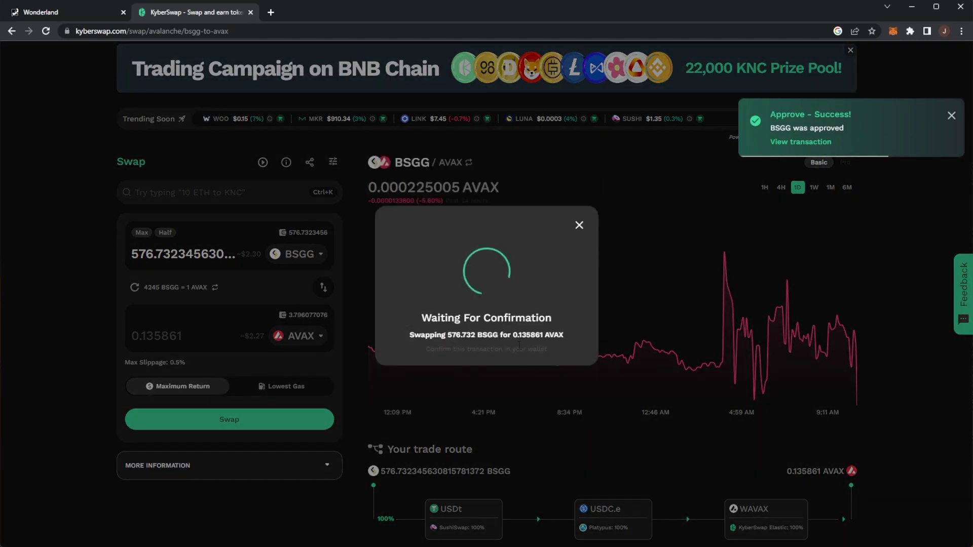
scroll(885, 277, down, 3)
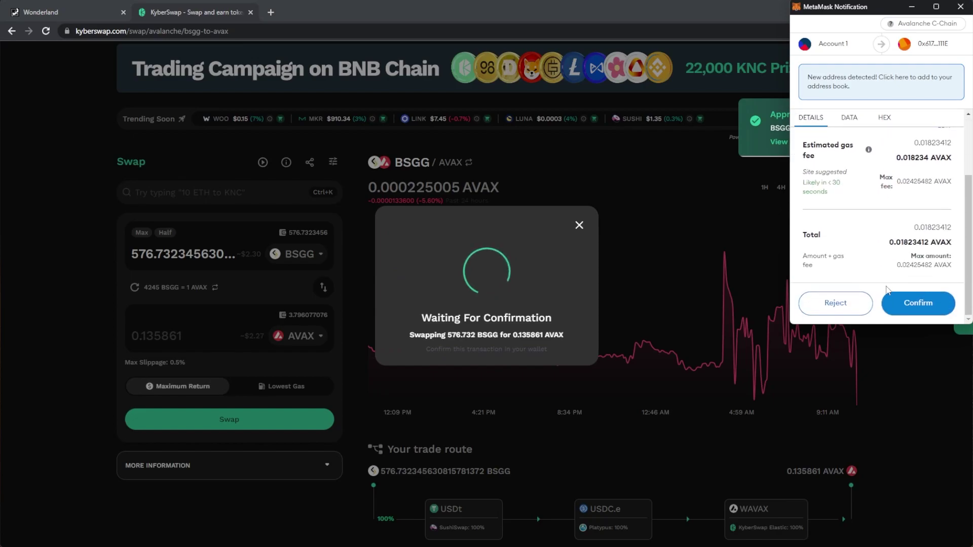
click(904, 303)
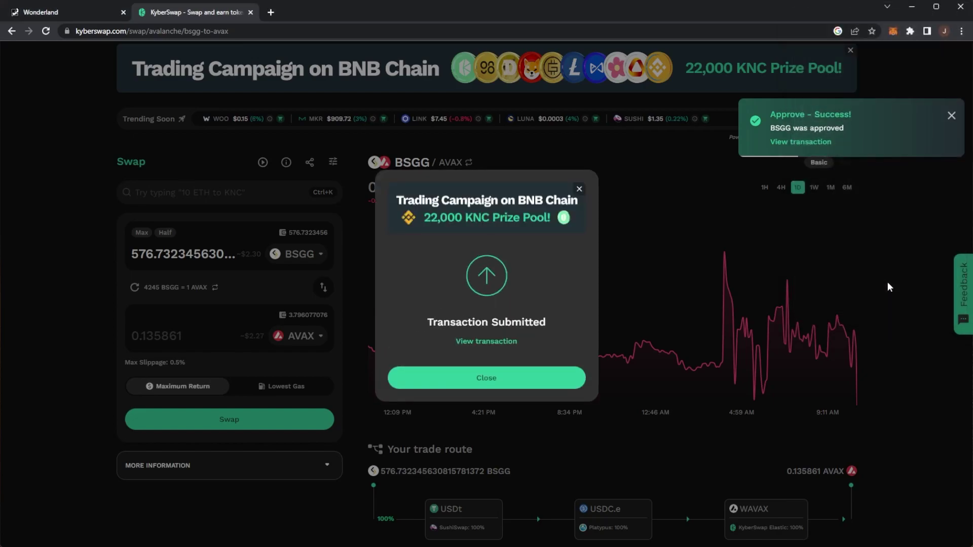
click(505, 381)
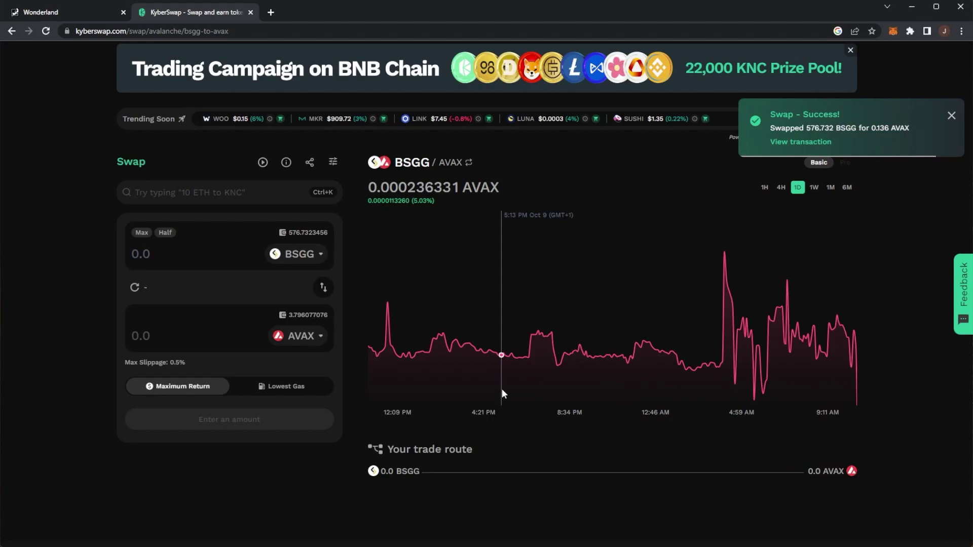
Check the BSGG swap notice and the AVAX and other token balances in the MetaMask asset list
drag(781, 129, 871, 130)
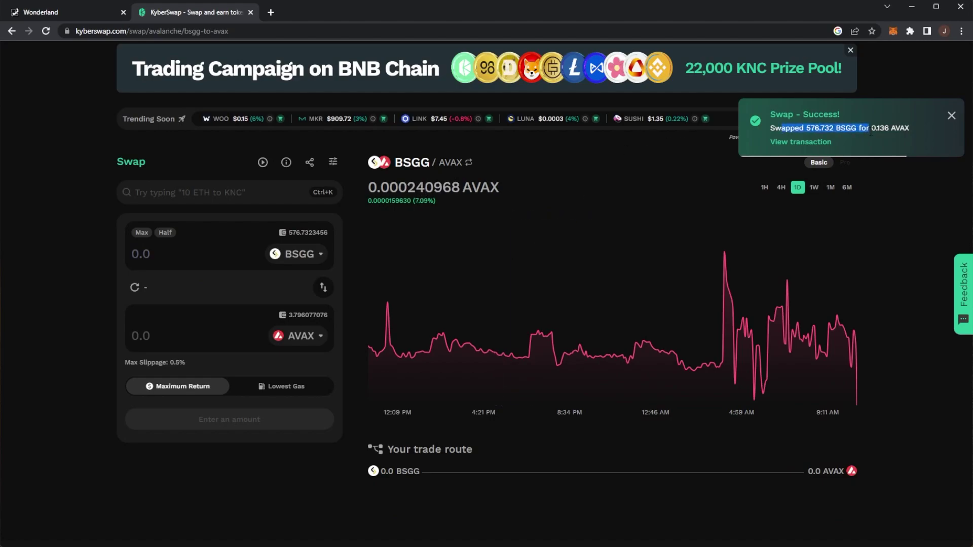
click(892, 31)
drag(768, 155, 810, 153)
click(762, 240)
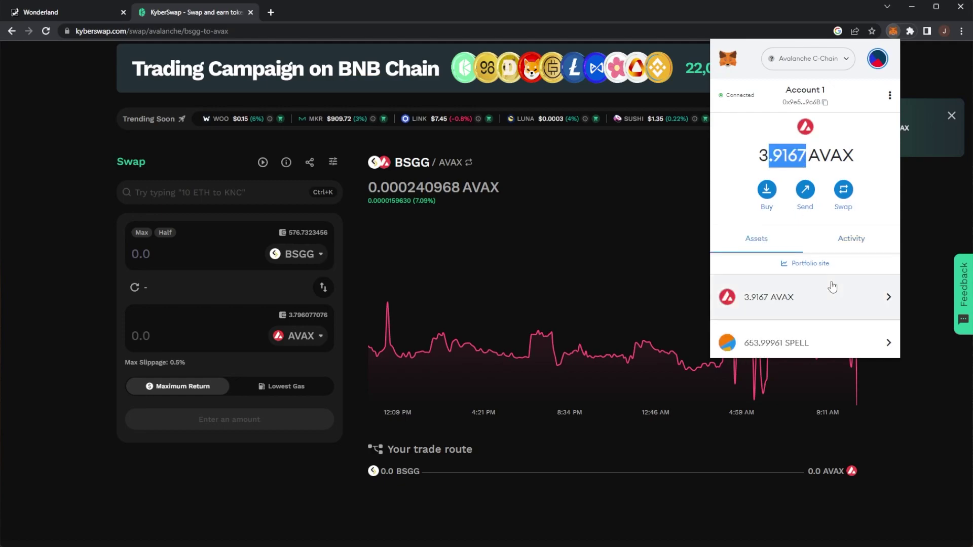
scroll(777, 260, down, 3)
click(108, 244)
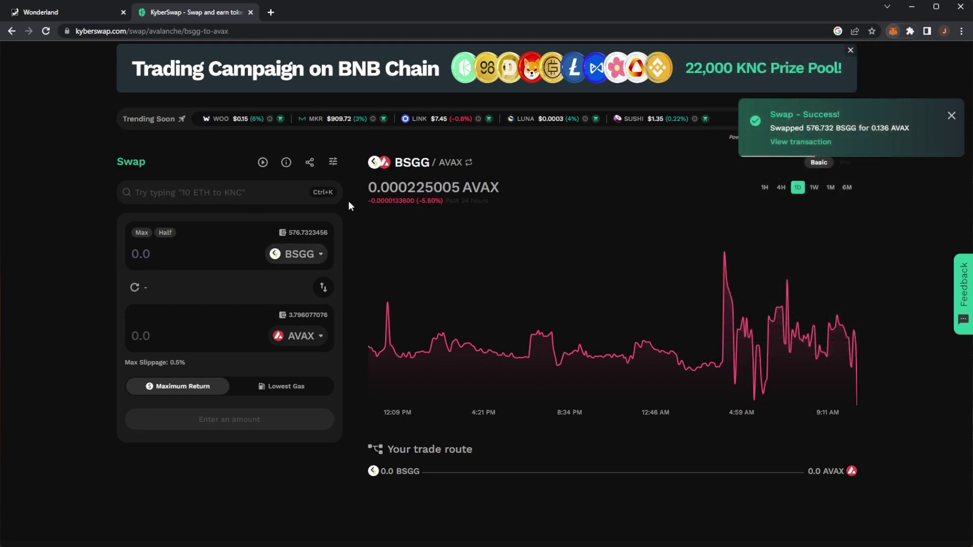
Search for "spell" and import SPELL as the token to swap from, acknowledging the trading risk
click(296, 253)
text(spell)
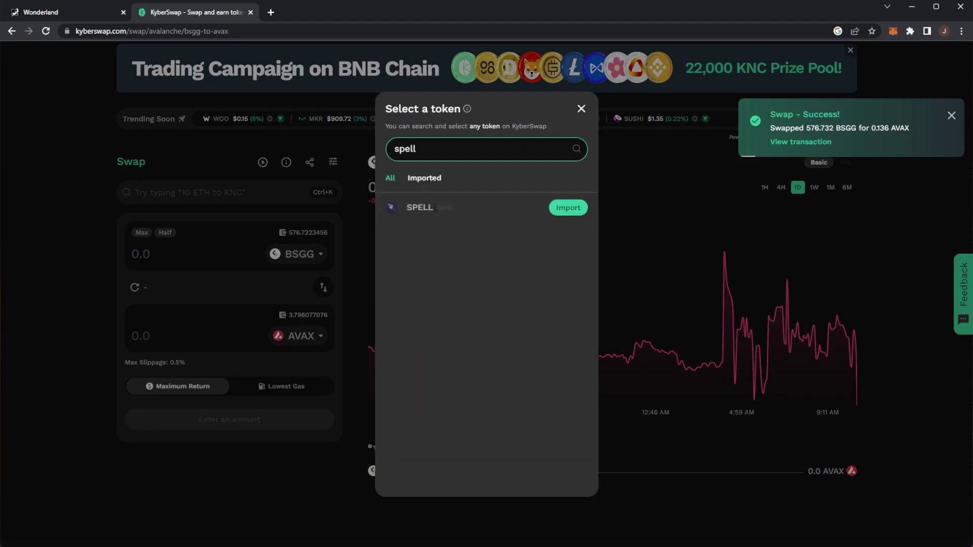
click(569, 206)
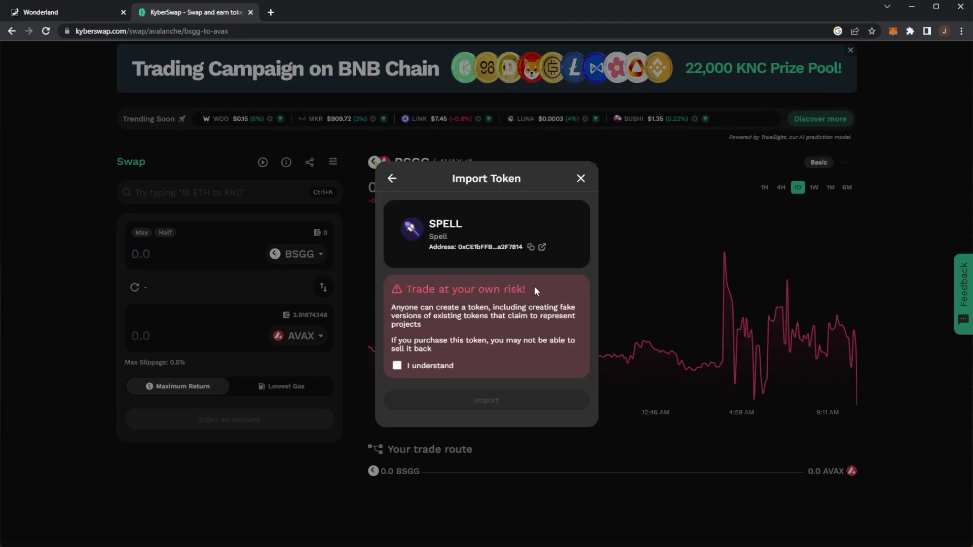
drag(421, 307, 485, 341)
click(519, 354)
click(403, 363)
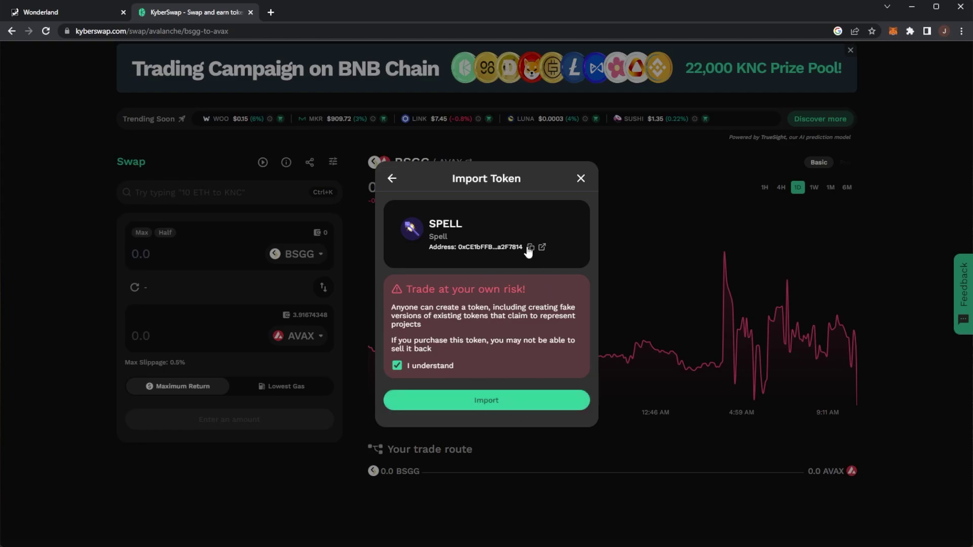
click(482, 403)
Set the swap amount to the maximum SPELL balance and approve SPELL, confirming the permission in MetaMask
drag(299, 233, 306, 237)
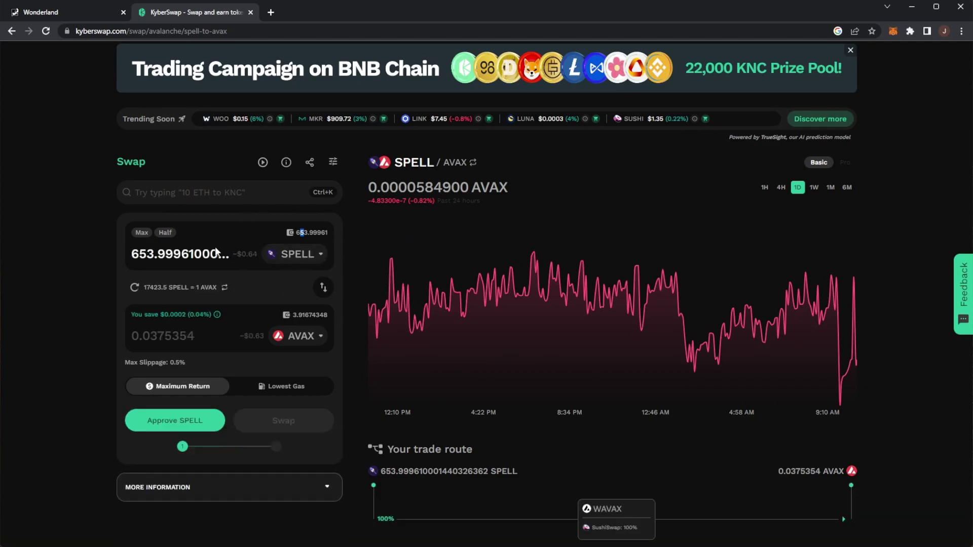
click(257, 341)
drag(254, 338, 238, 341)
drag(142, 337, 164, 338)
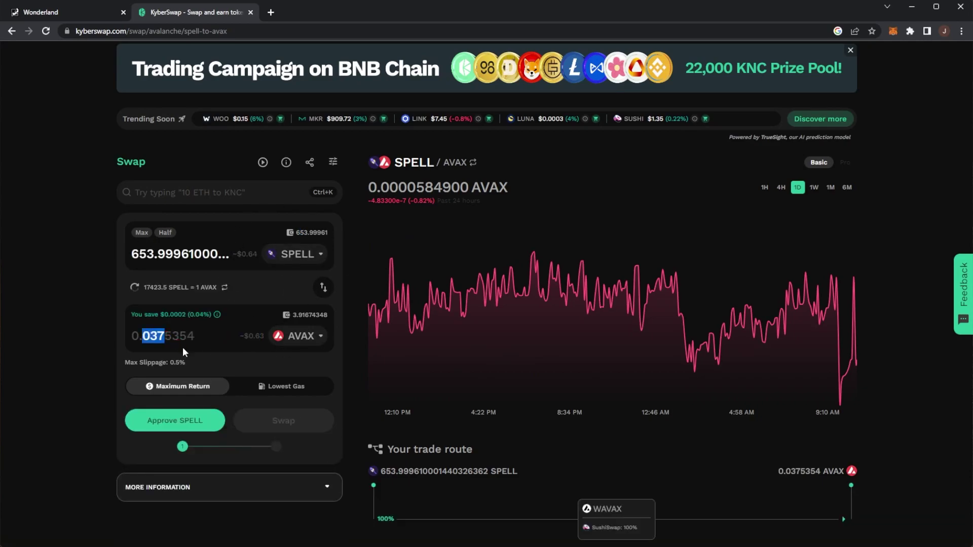
click(187, 420)
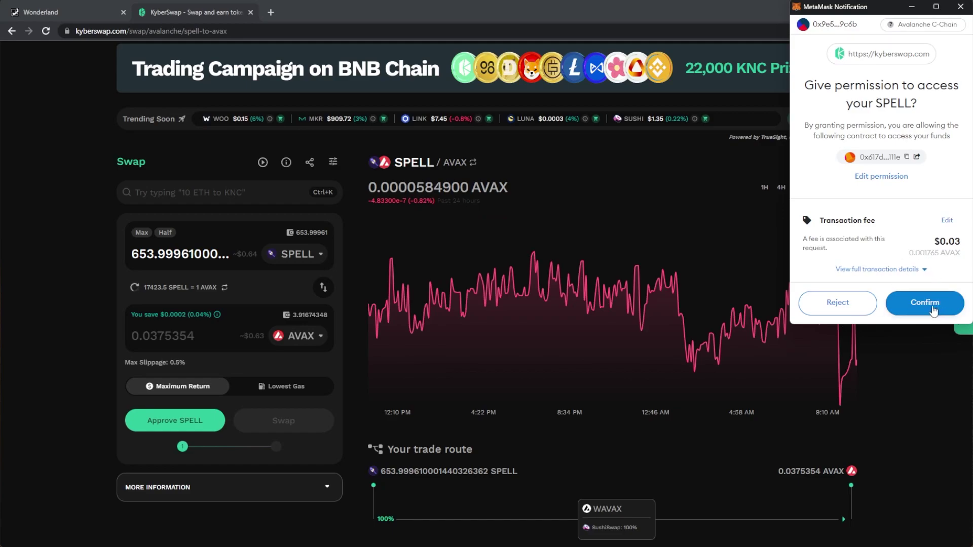
click(932, 306)
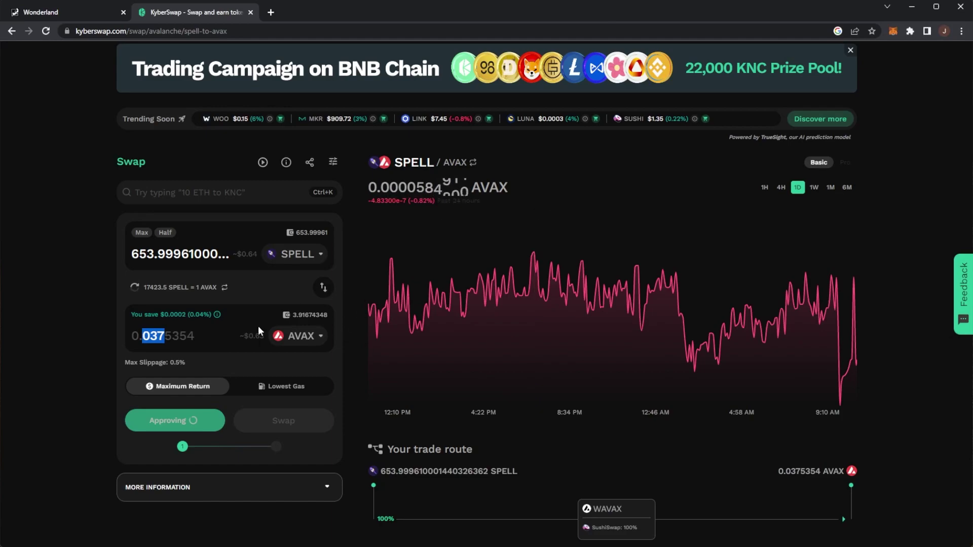
click(182, 332)
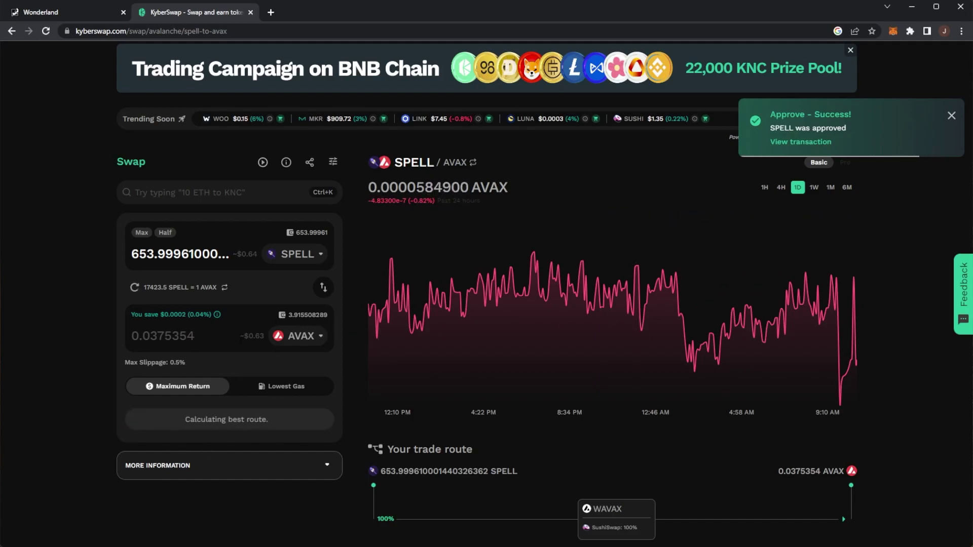
Swap the SPELL for AVAX, confirm the transaction in MetaMask, and close the submission and approval notices
click(233, 424)
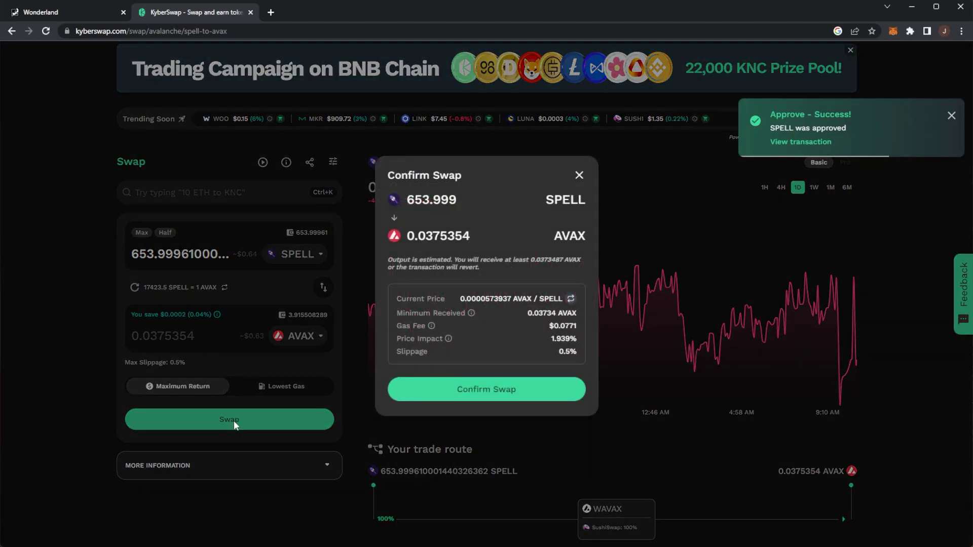
click(493, 388)
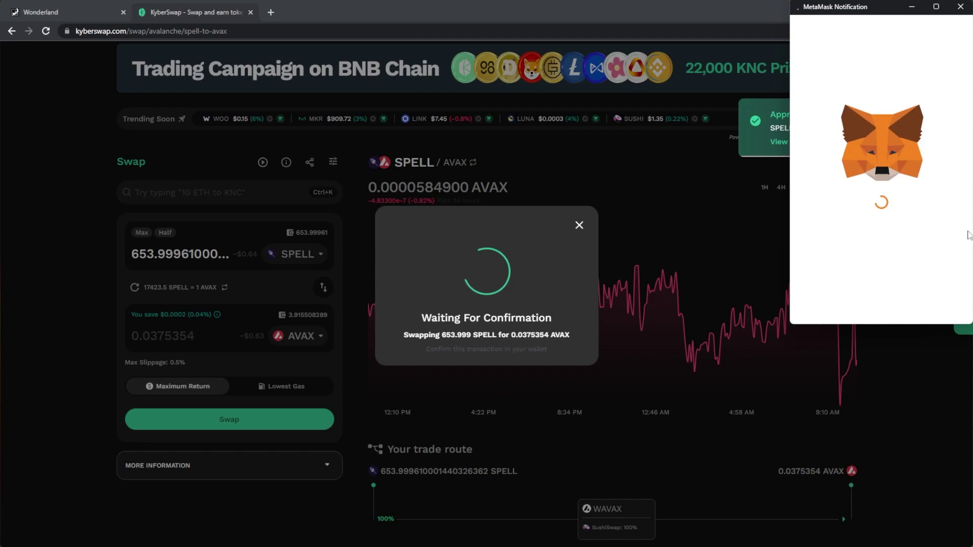
click(937, 303)
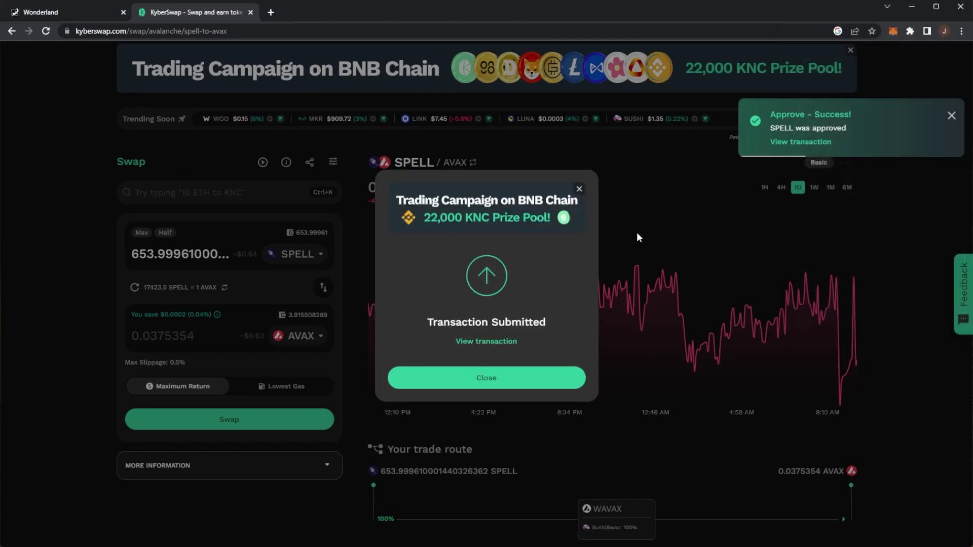
click(526, 388)
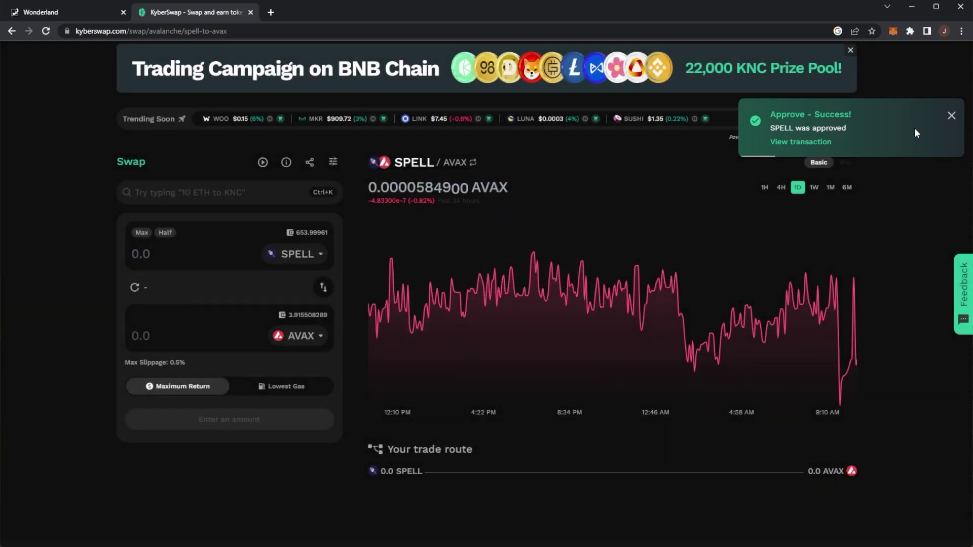
click(951, 116)
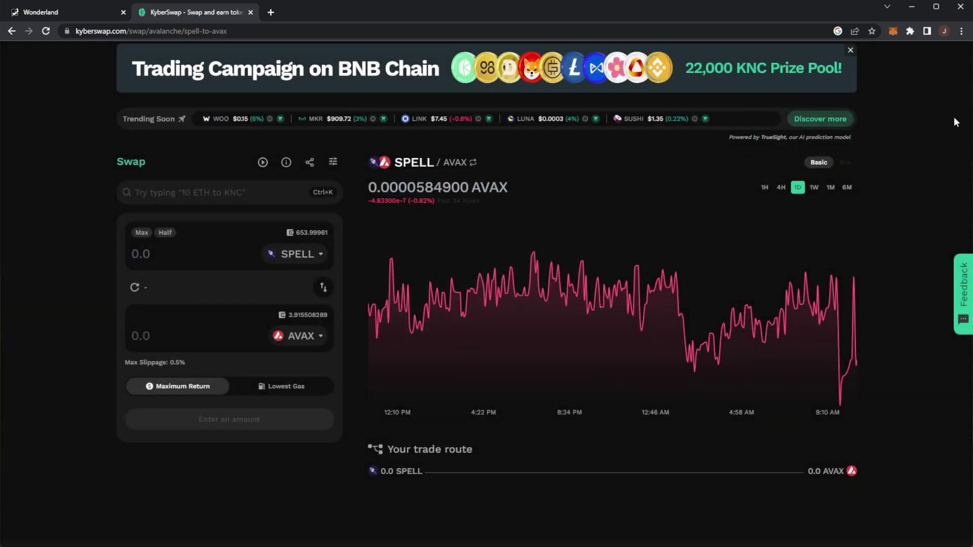
Review the amounts in the SPELL swap notice and check the AVAX, SPELL and BSGG balances in MetaMask
scroll(925, 156, up, 1)
double_click(823, 128)
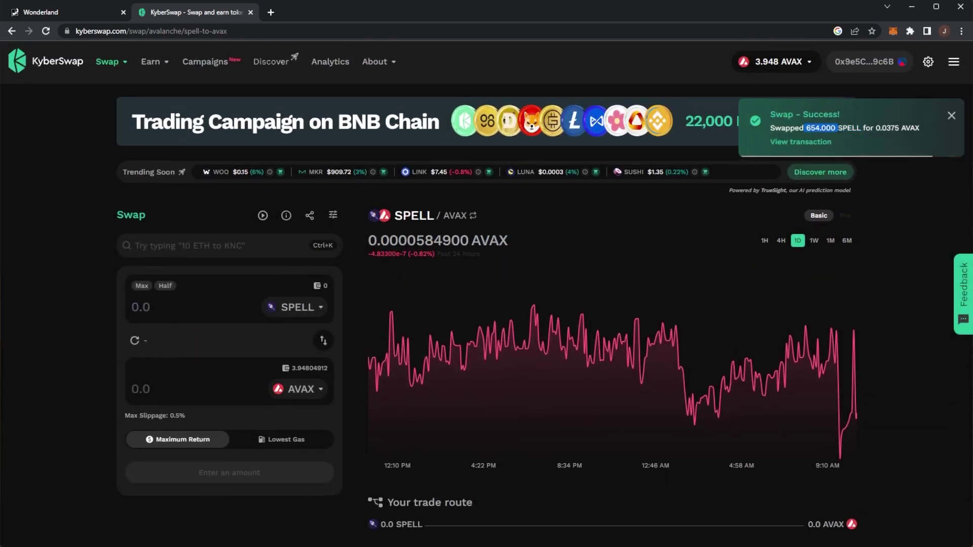
double_click(889, 129)
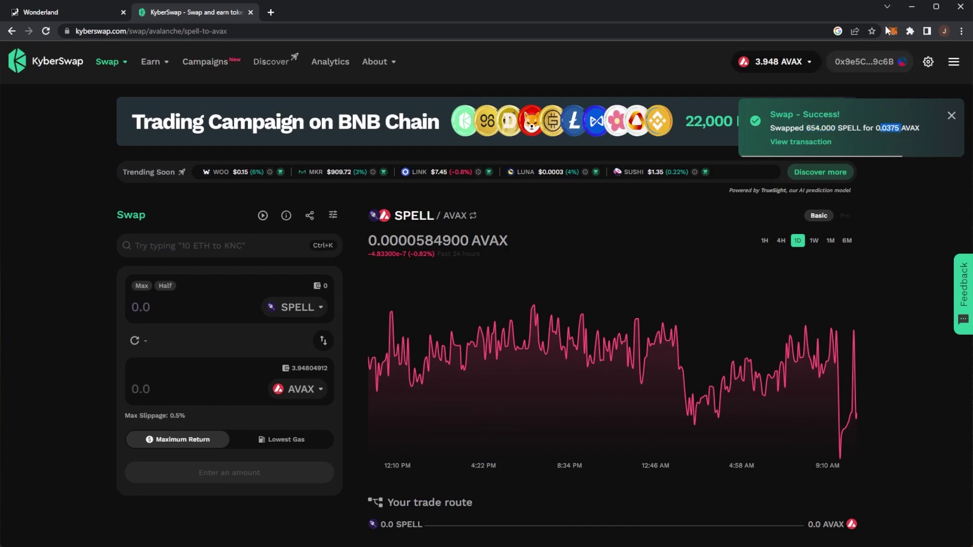
click(893, 31)
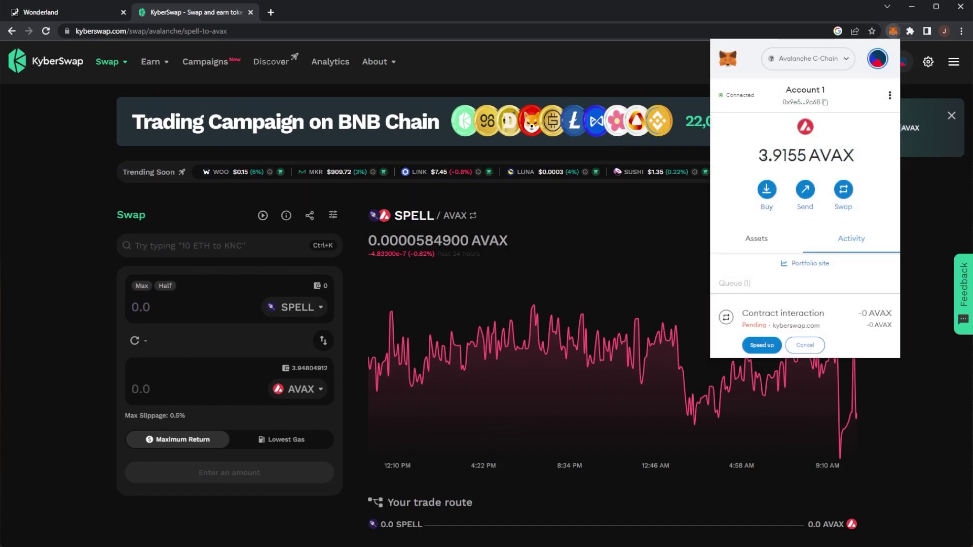
drag(768, 155, 796, 155)
click(744, 243)
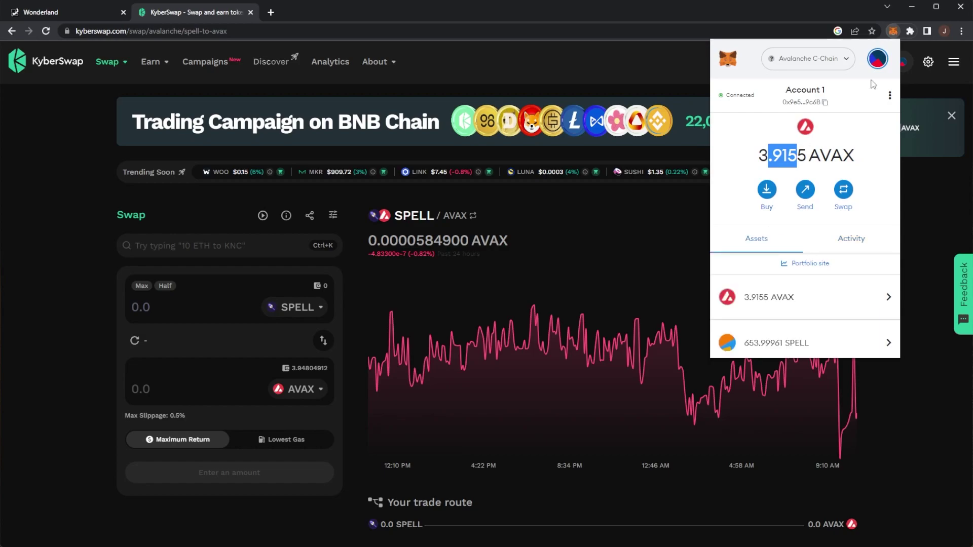
scroll(861, 152, down, 3)
scroll(856, 192, up, 3)
scroll(847, 224, down, 3)
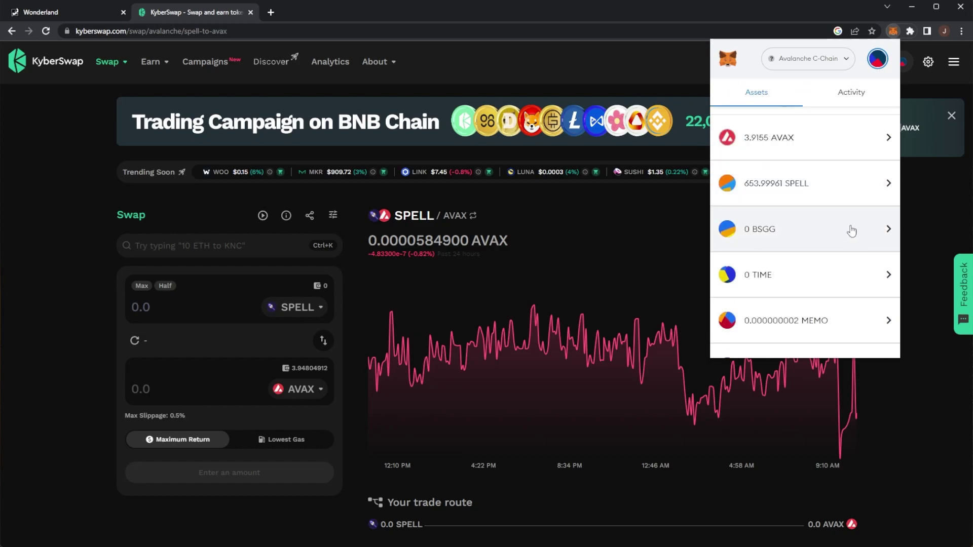
click(931, 175)
Reopen MetaMask and recheck the updated AVAX total and the remaining token balances in the asset list
scroll(916, 170, down, 1)
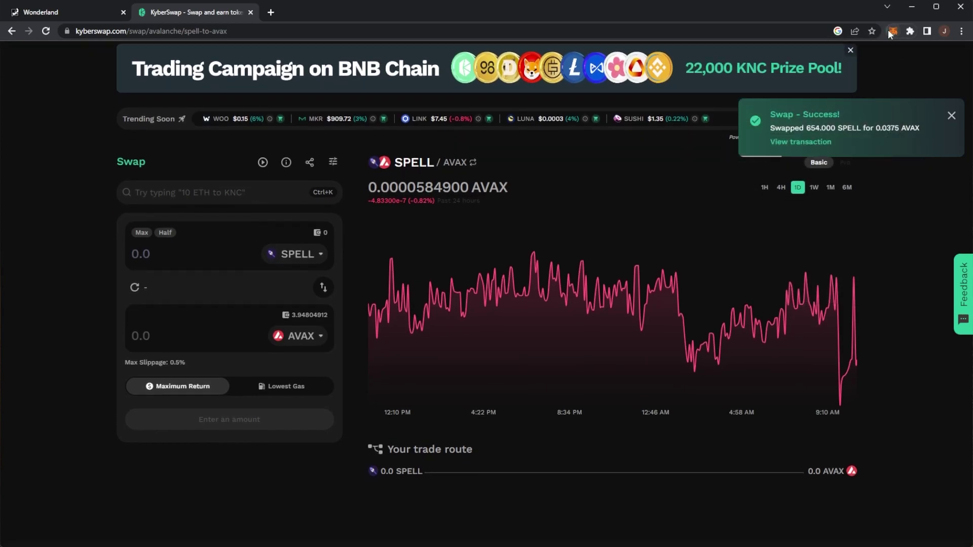
click(893, 31)
drag(770, 155, 841, 155)
scroll(786, 288, down, 3)
click(787, 196)
drag(776, 155, 837, 156)
click(725, 95)
scroll(807, 268, down, 5)
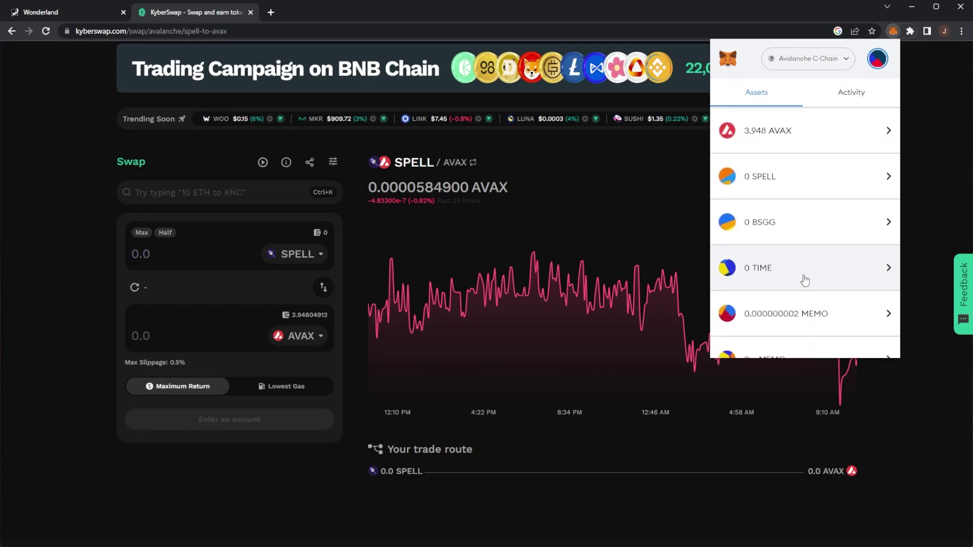
scroll(805, 269, up, 5)
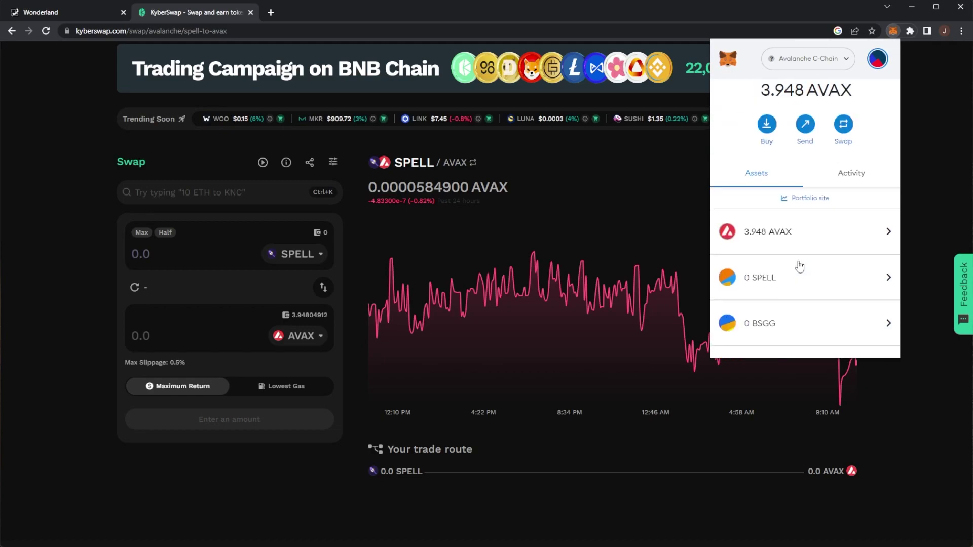
scroll(806, 255, up, 1)
click(916, 186)
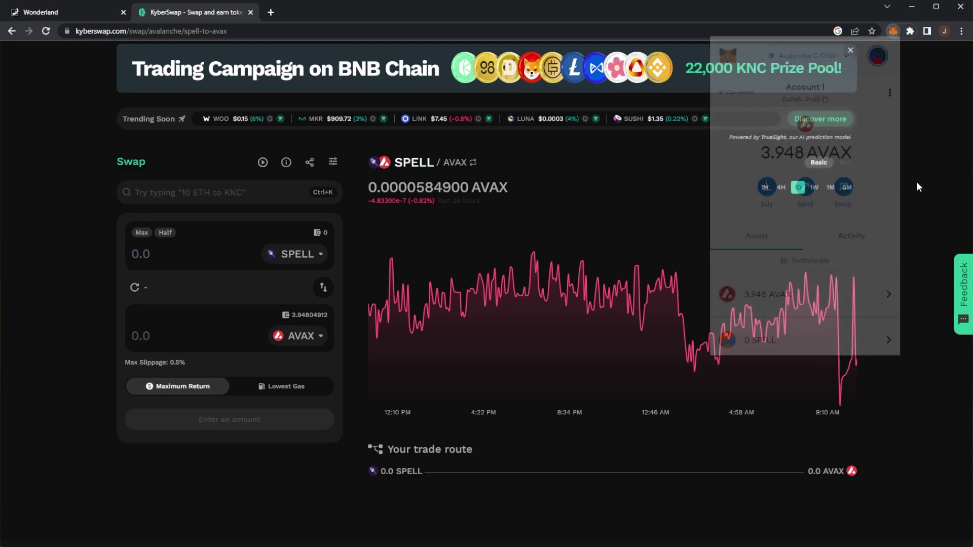
View the networks KyberSwap supports and close the list without changing the network
scroll(912, 190, up, 2)
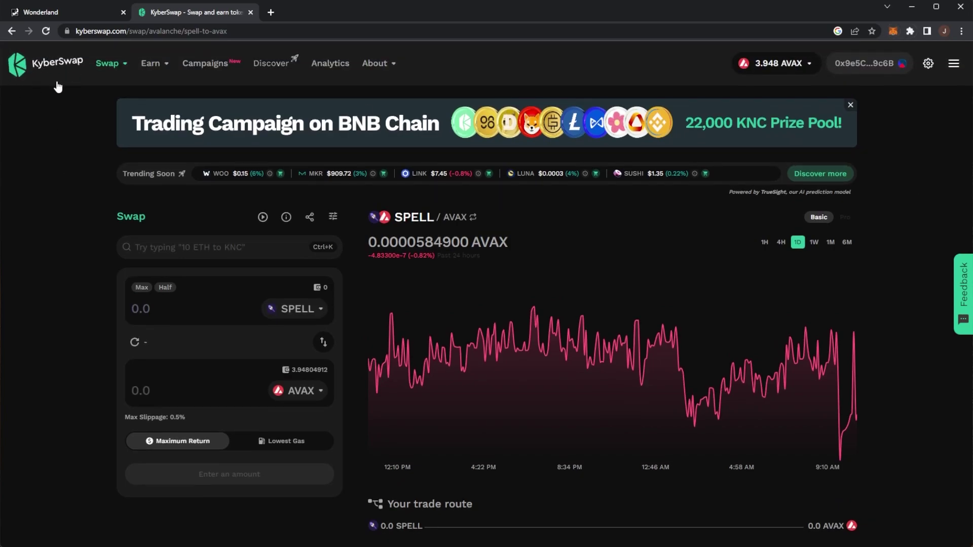
click(803, 65)
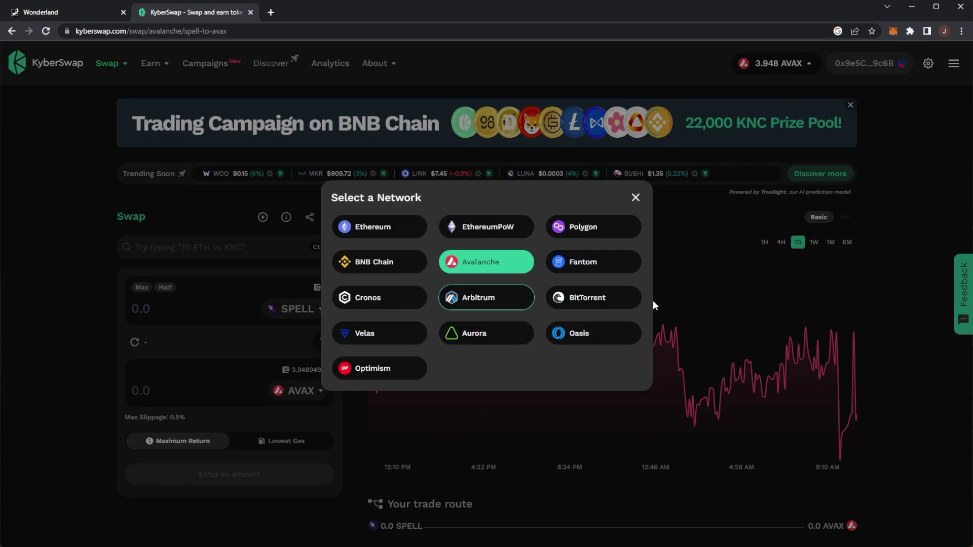
click(636, 199)
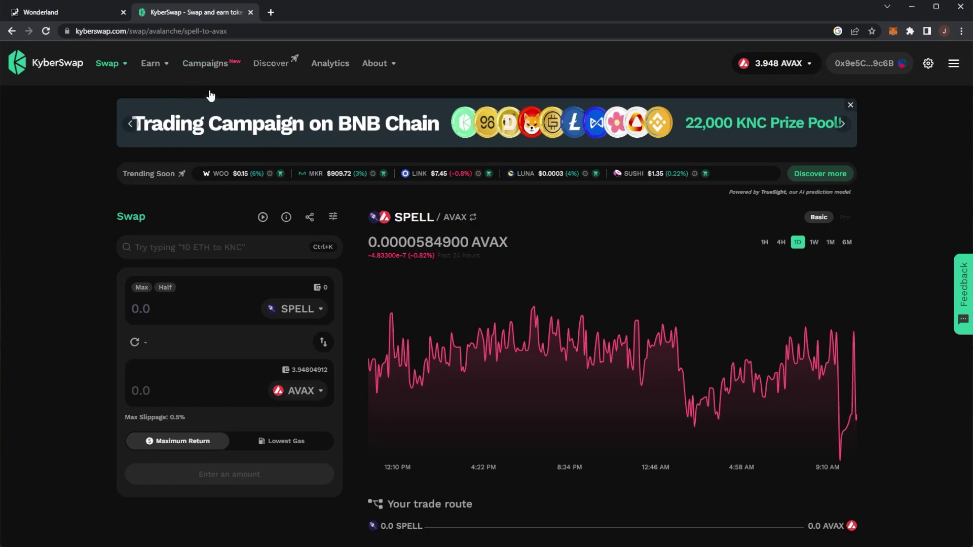
Return to Wonderland's farm page and show the wMEMO unstaking option
click(92, 17)
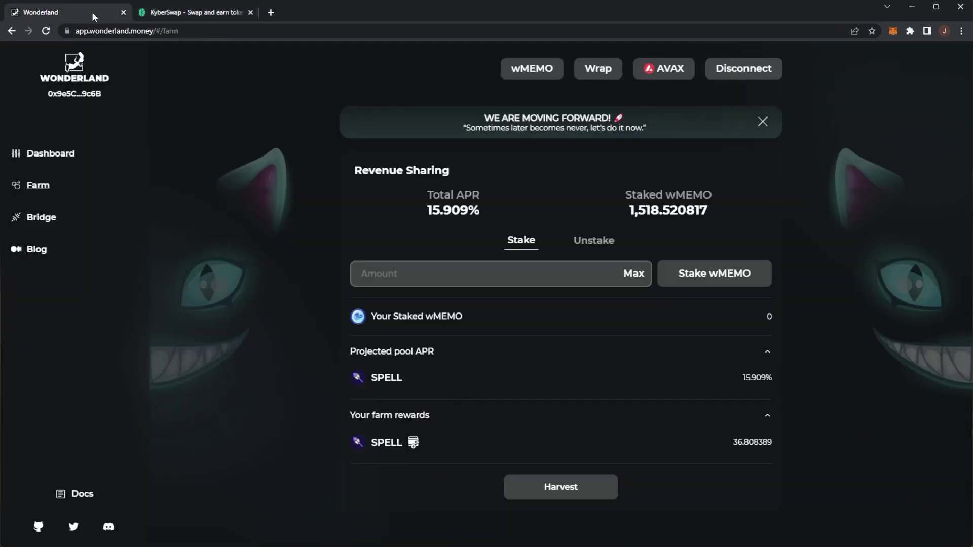
click(603, 242)
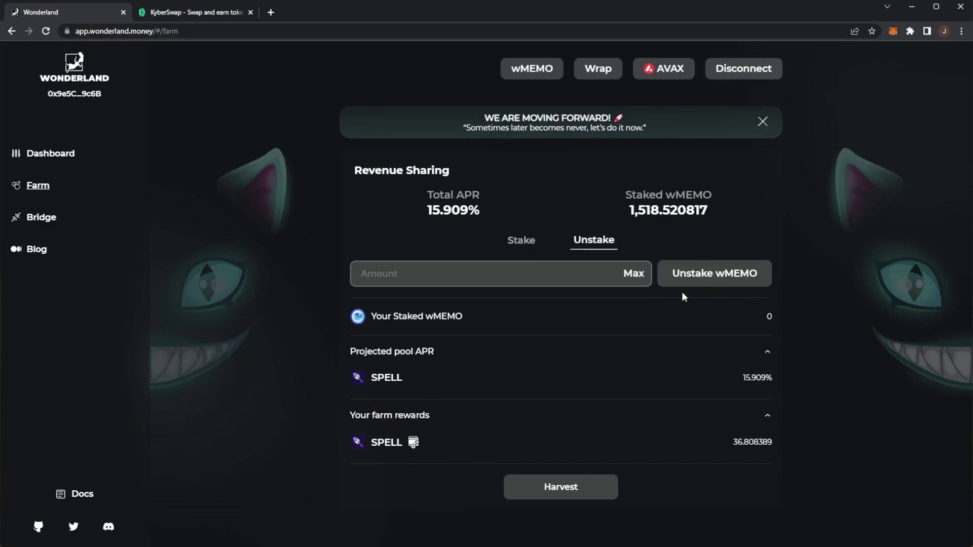
Reload Wonderland's farm page and check the updated staked wMEMO and SPELL farm rewards
click(47, 31)
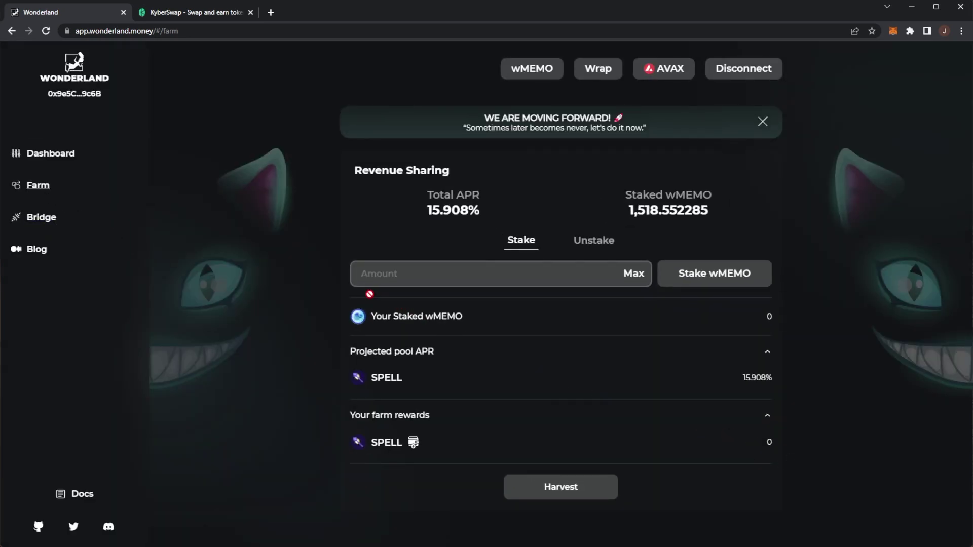
drag(768, 336, 797, 428)
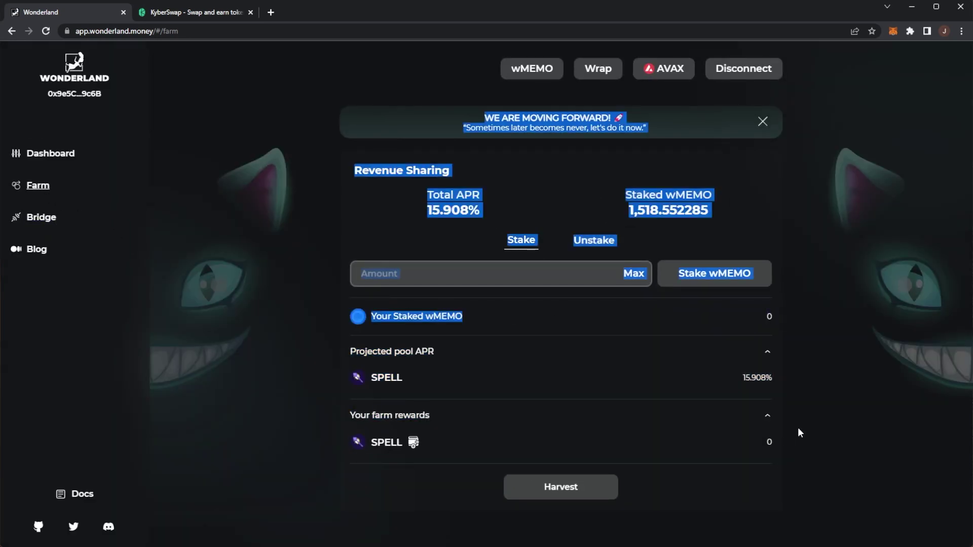
click(463, 182)
View the wMEMO to AVAX swap page on KyberSwap, reloading it, and return to Wonderland's farm page
click(176, 12)
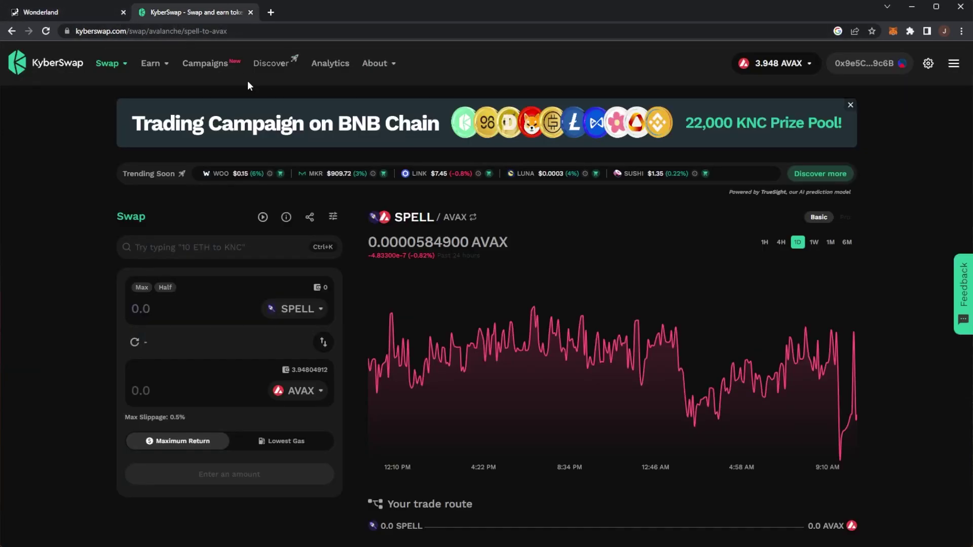
scroll(248, 76, down, 1)
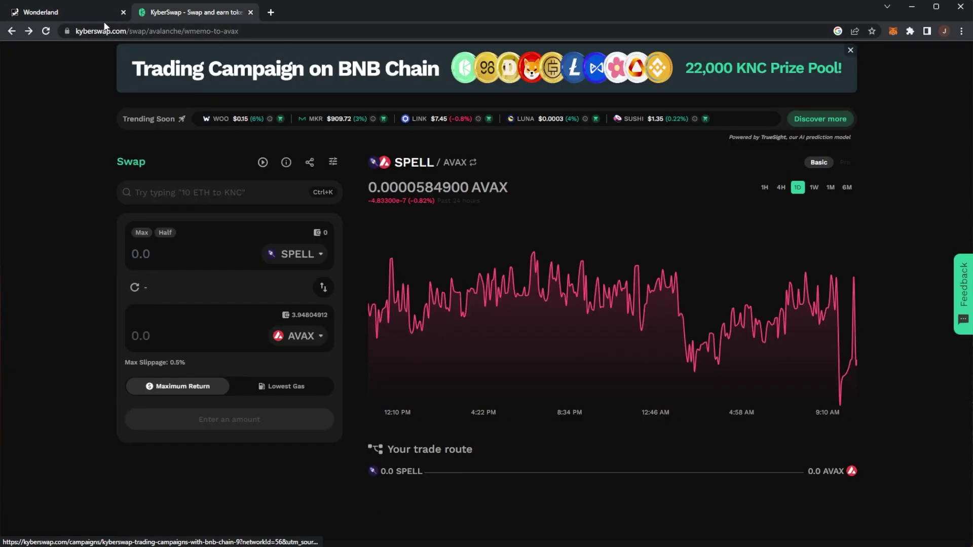
click(45, 31)
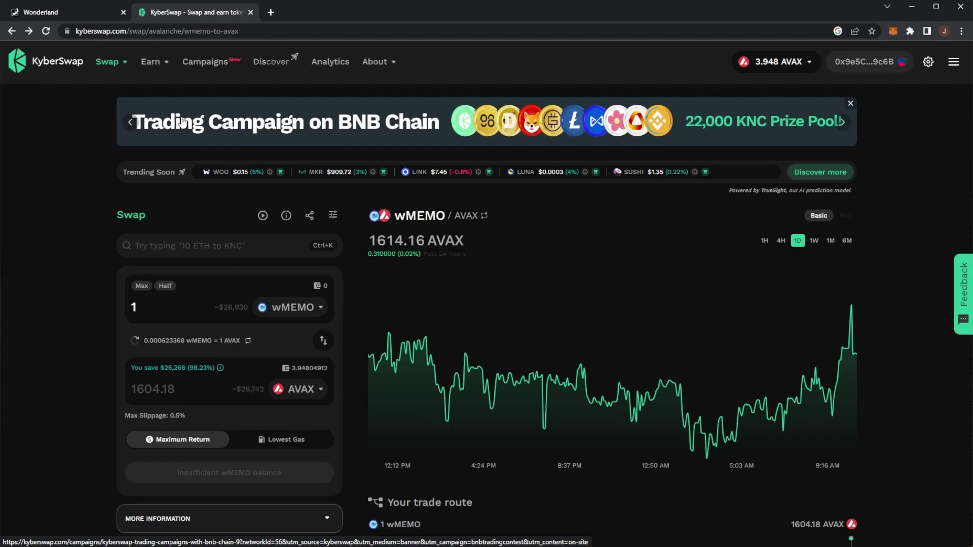
click(75, 11)
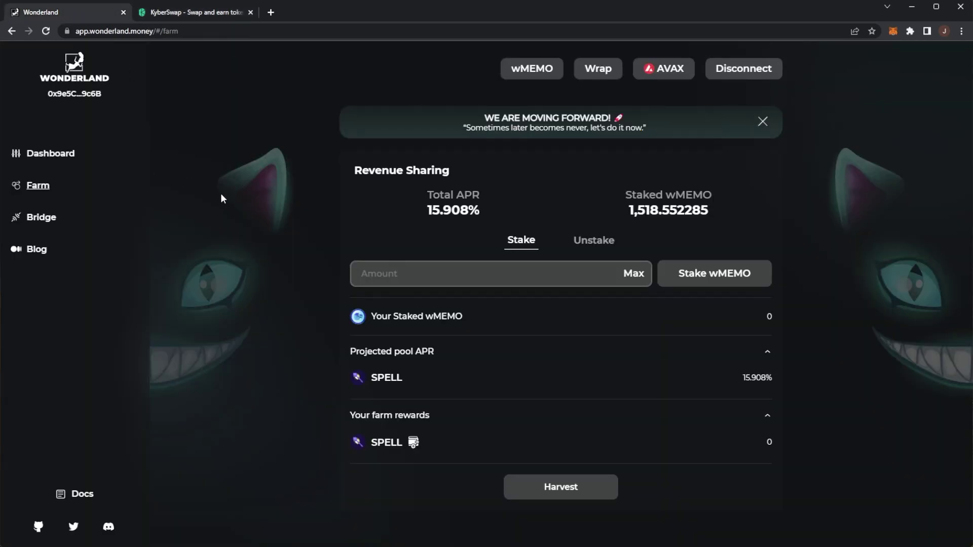